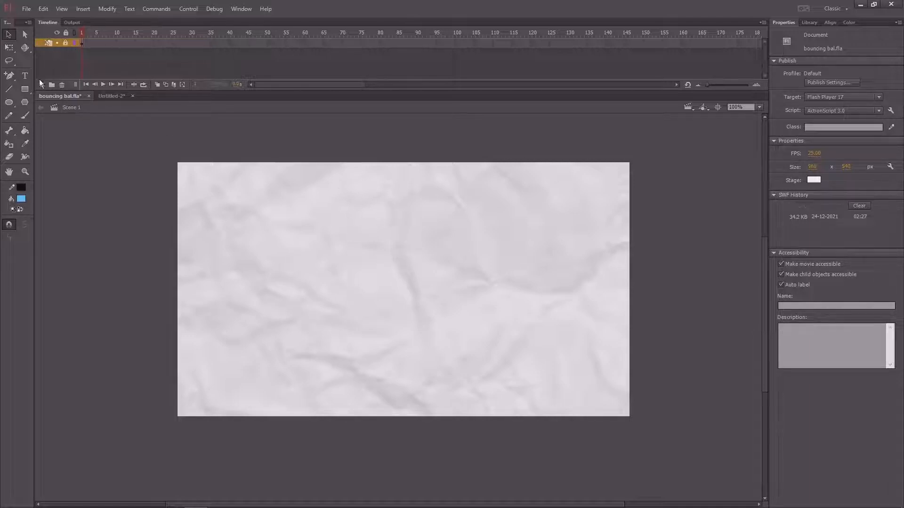
Add a new layer above the paper background and draw a blue, black-outlined circle about 130 px in diameter left of the stage's centre.
left_click_drag(353, 245, 352, 248)
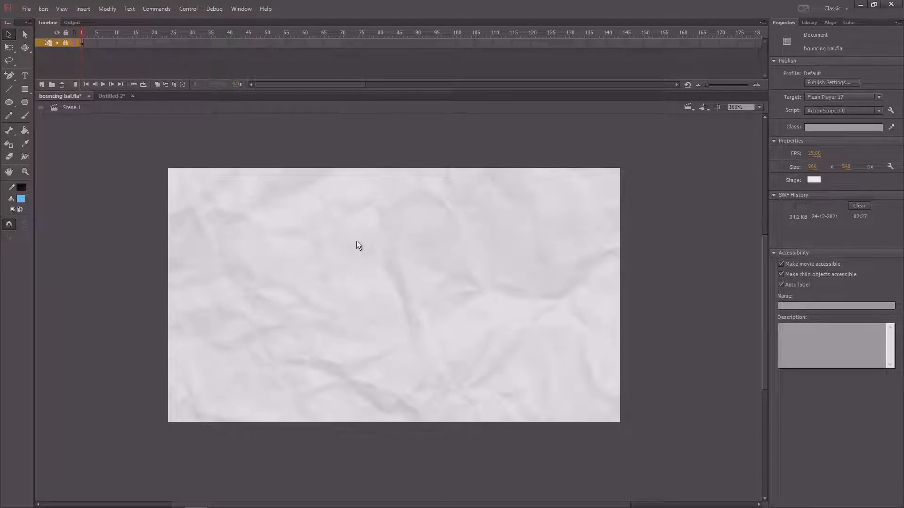
left_click_drag(356, 242, 371, 247)
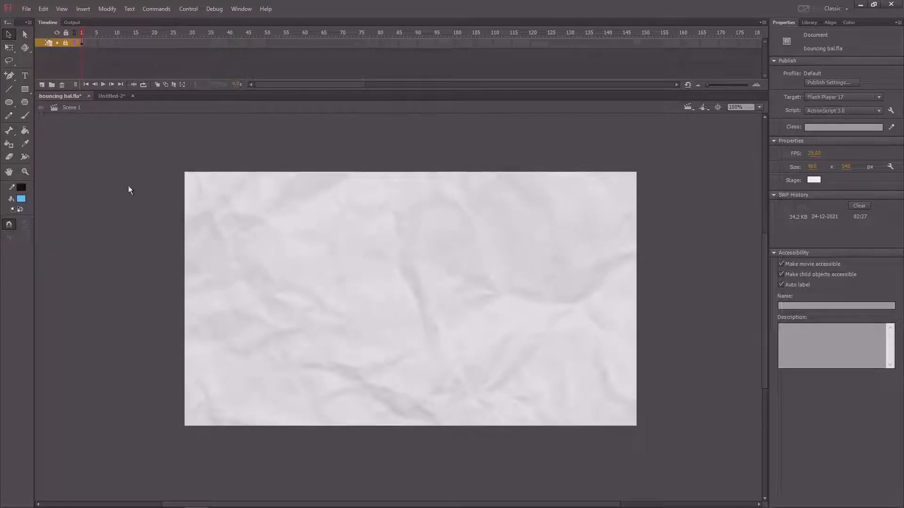
left_click(41, 85)
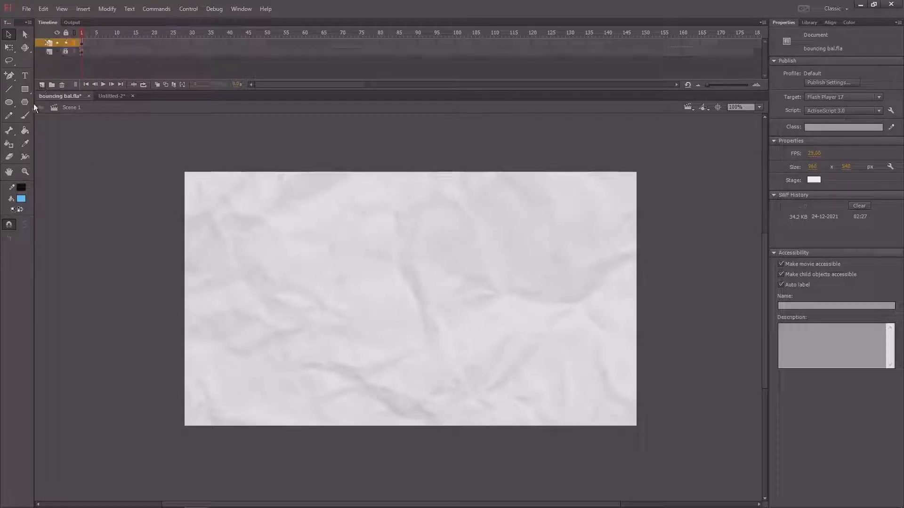
left_click(9, 102)
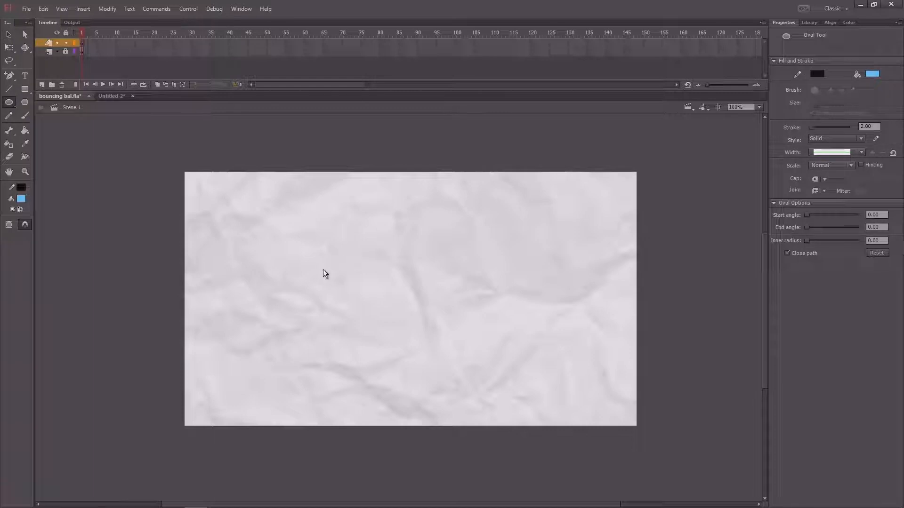
left_click_drag(324, 280, 372, 324)
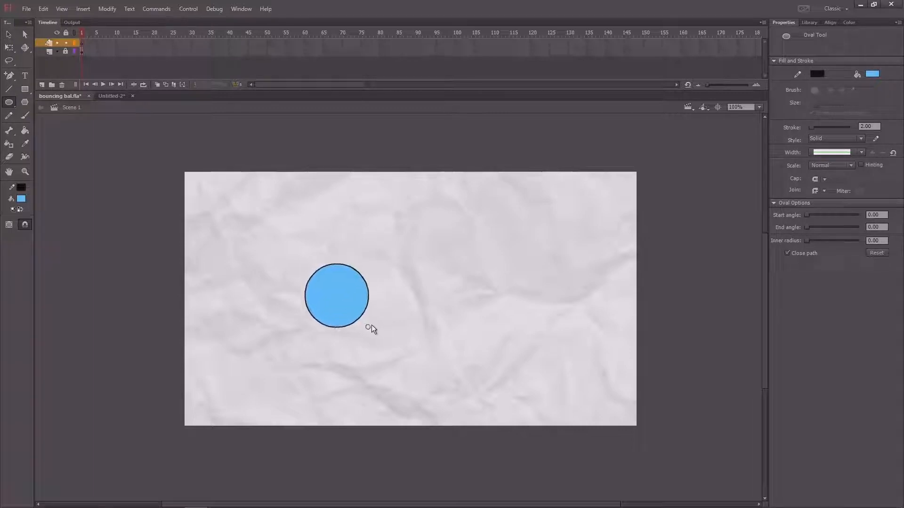
Convert the whole circle, fill and outline together, into a graphic symbol.
key("v")
scroll(369, 247, "down", 2)
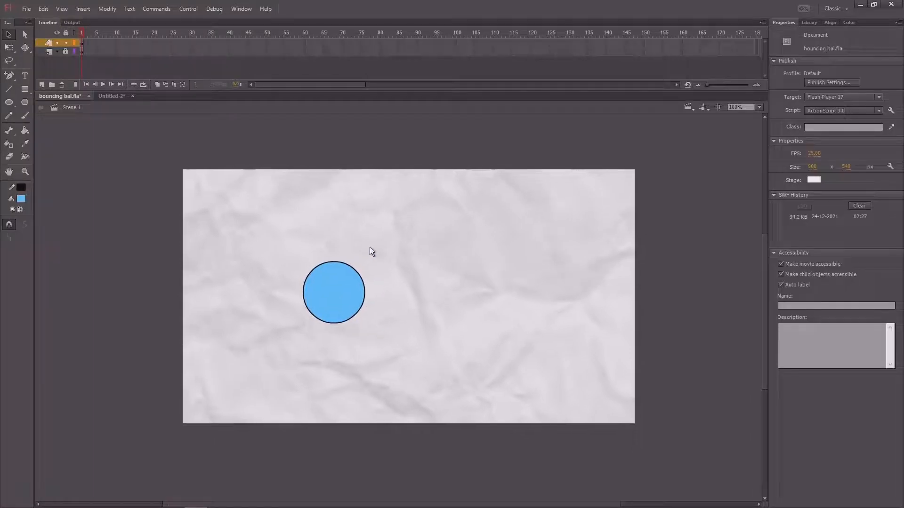
double_click(325, 260)
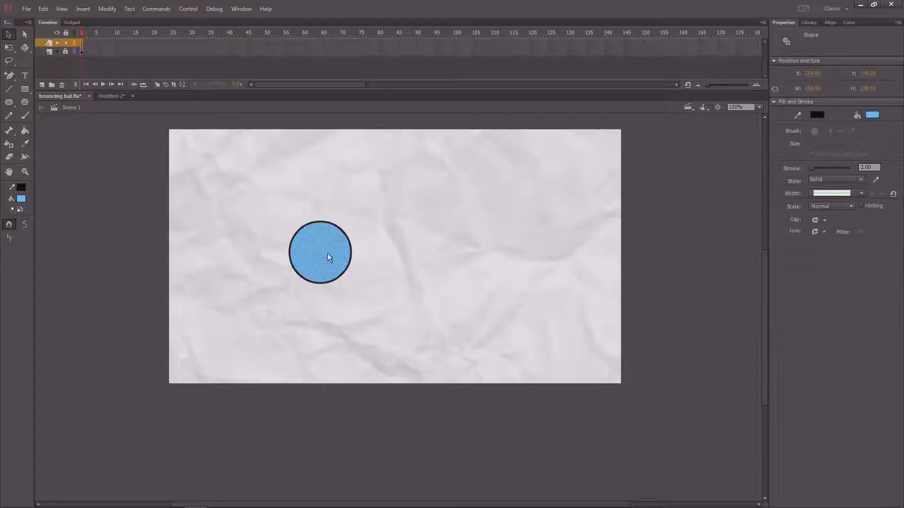
scroll(320, 261, "up", 1)
scroll(318, 266, "up", 1)
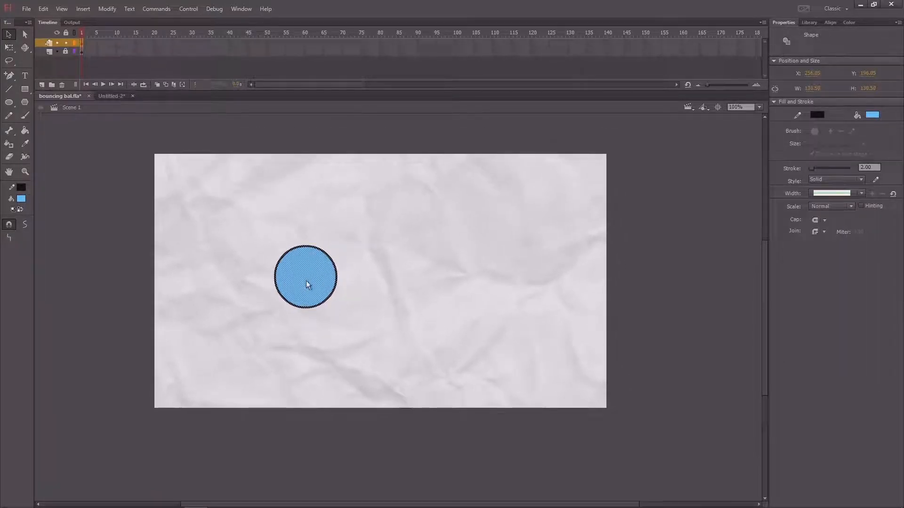
key("F8")
left_click(498, 86)
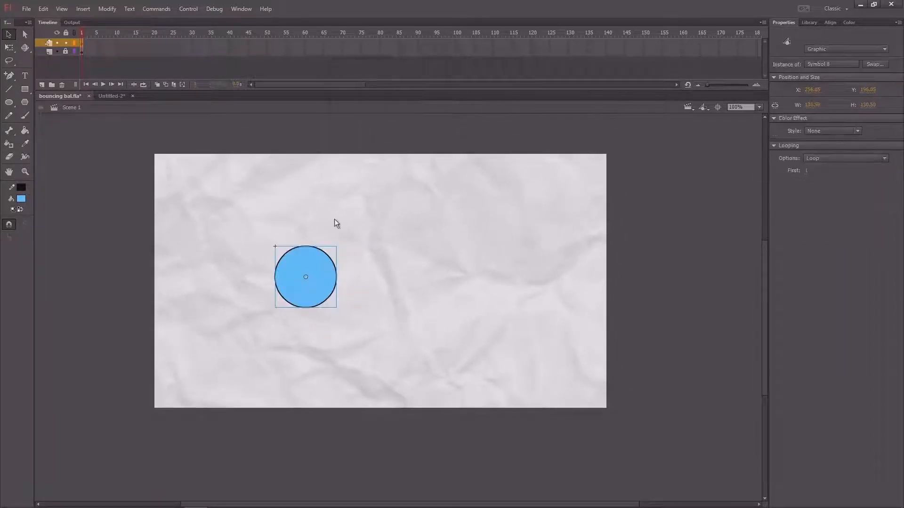
Move the ball symbol slightly left and down on the stage, to about X 210, Y 225.
mouse_move(290, 296)
left_mouse_down()
mouse_move(304, 282)
mouse_move(290, 282)
left_mouse_up()
key("ctrl+z")
left_click_drag(314, 253, 296, 301)
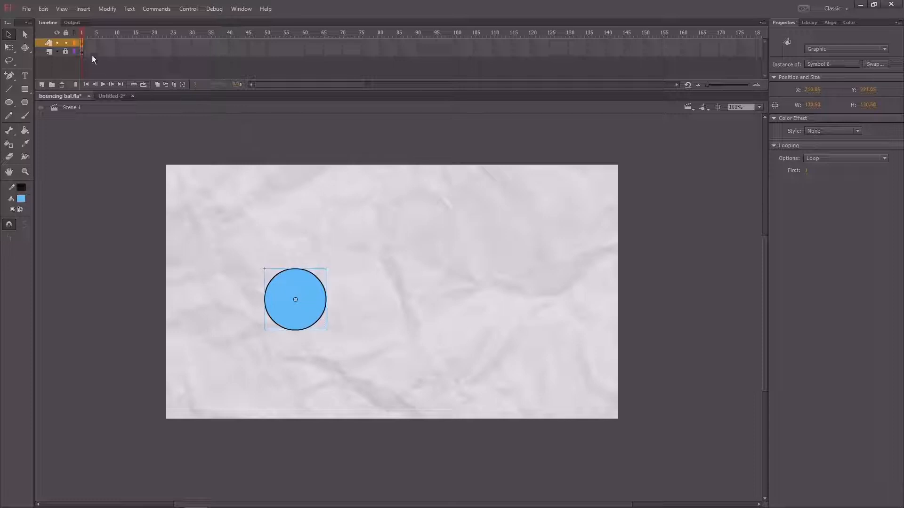
Add a classic motion guide to the ball's layer and draw a horizontal line about 817 px long across the stage on it.
right_click(44, 46)
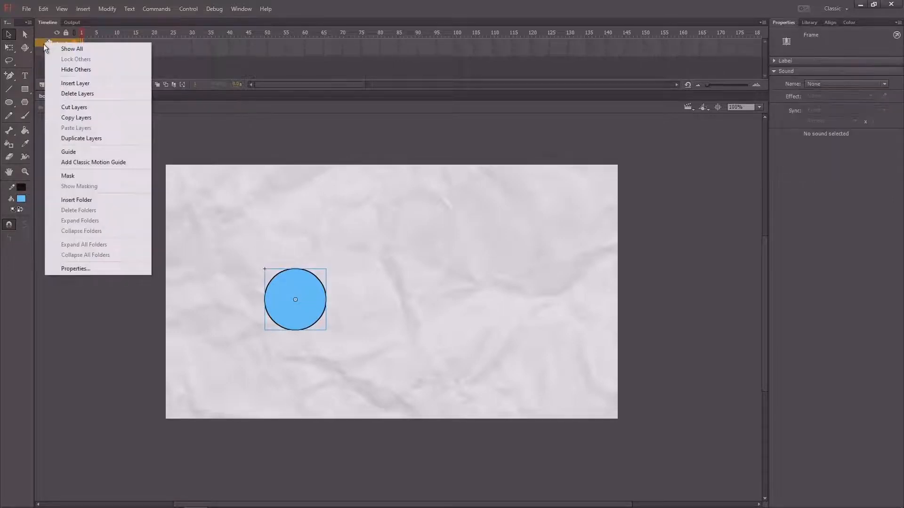
left_click(85, 165)
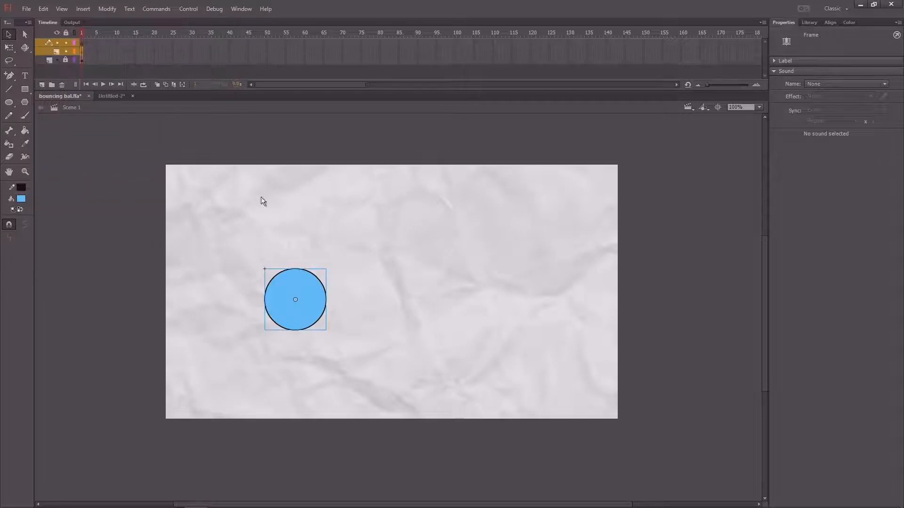
key("n")
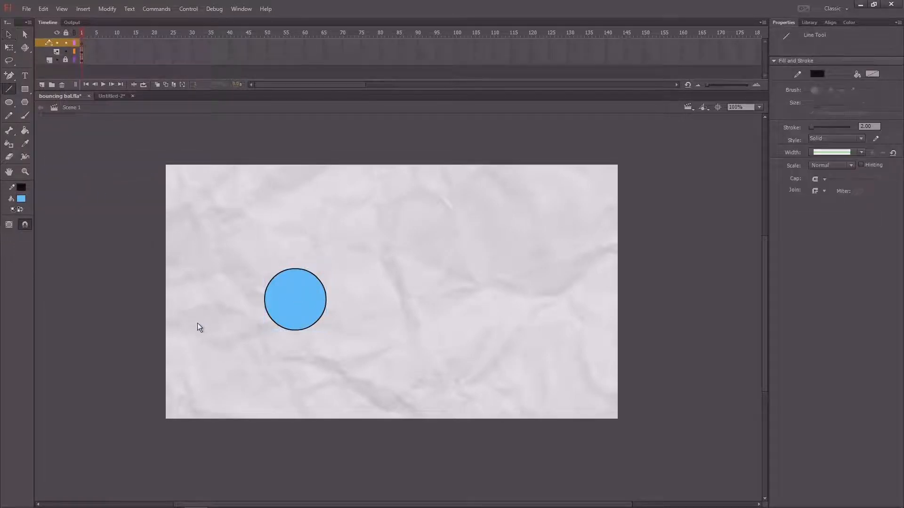
left_click_drag(196, 323, 581, 323)
Move the guide line down so it lies just below the ball, and hide the ball's layer.
key("v")
left_click(378, 323)
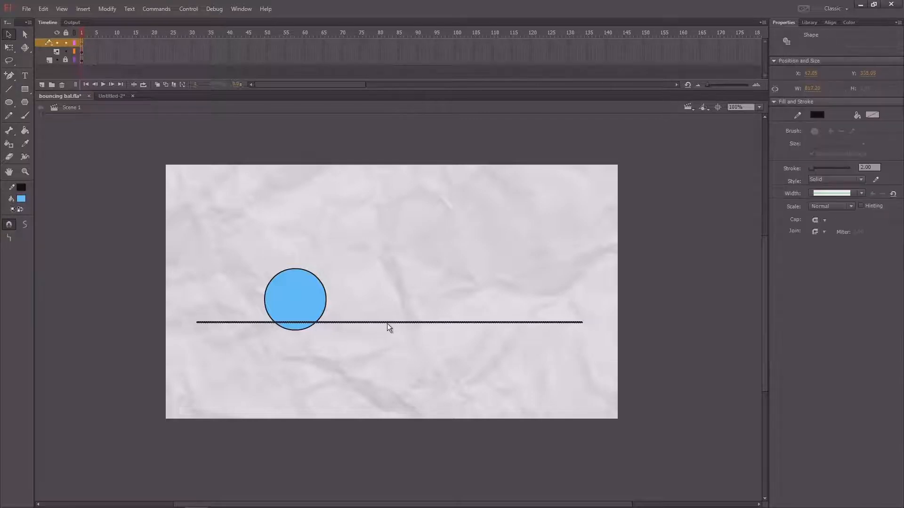
left_click_drag(386, 324, 395, 357)
scroll(371, 286, "down", 1)
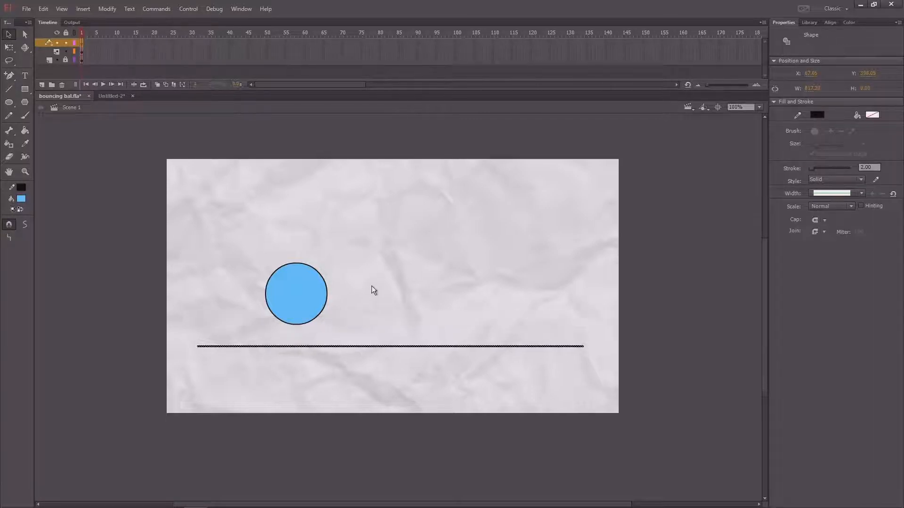
scroll(372, 286, "down", 1)
left_click(303, 285)
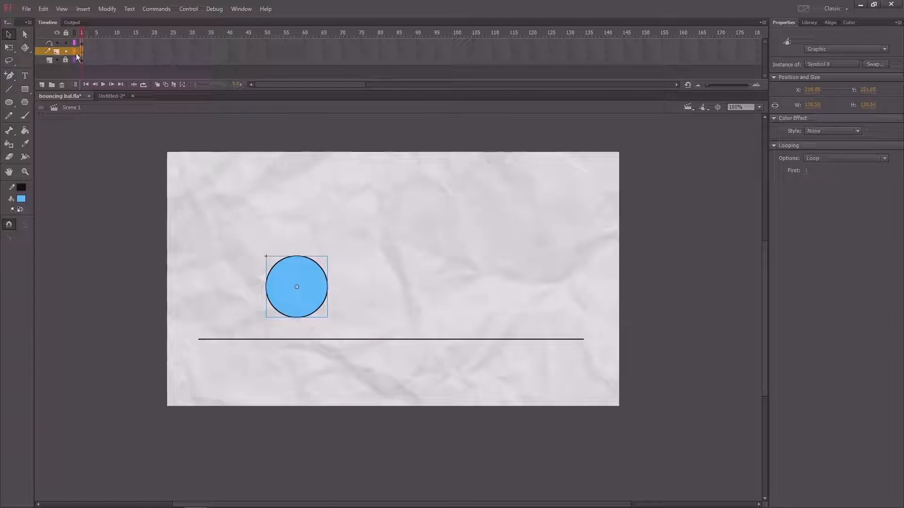
left_click(57, 51)
scroll(293, 254, "down", 3)
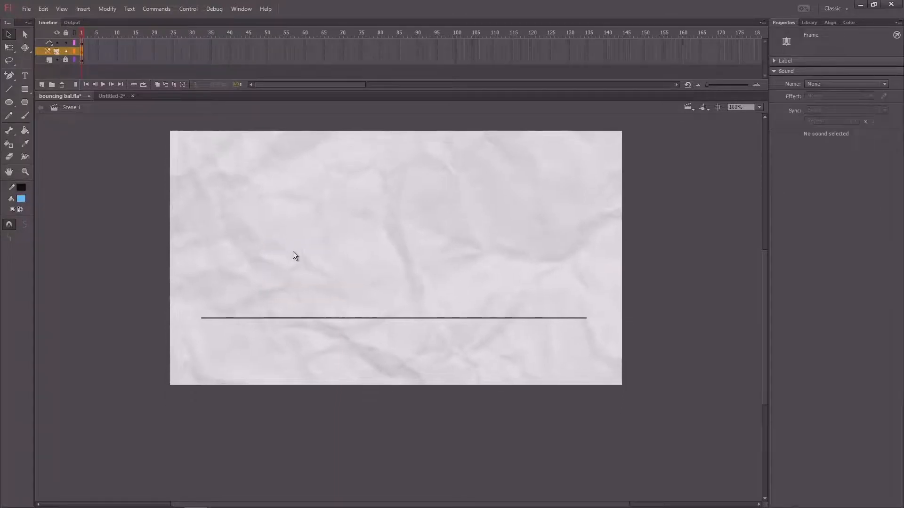
Add a corner point about a quarter of the way along the guide line and curve the segment before it upward.
left_click(332, 300)
left_click(325, 320)
left_click(268, 338)
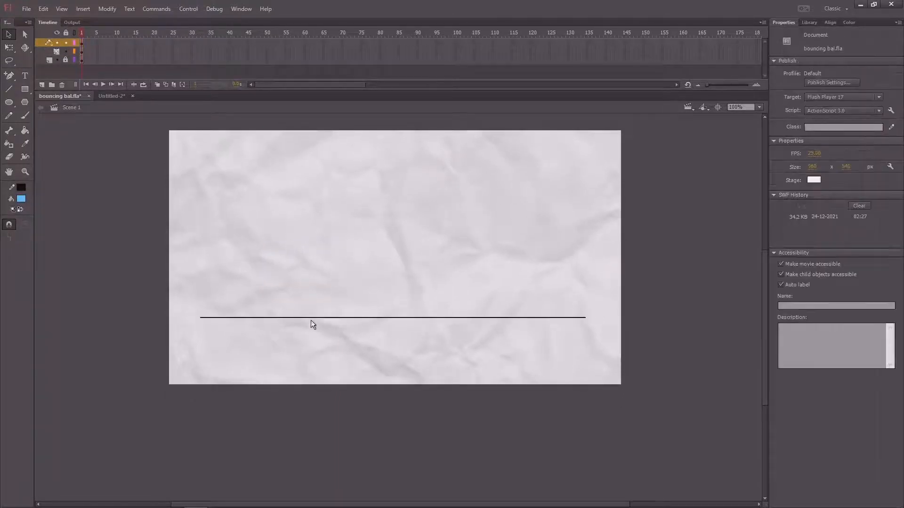
left_click_drag(306, 317, 306, 310)
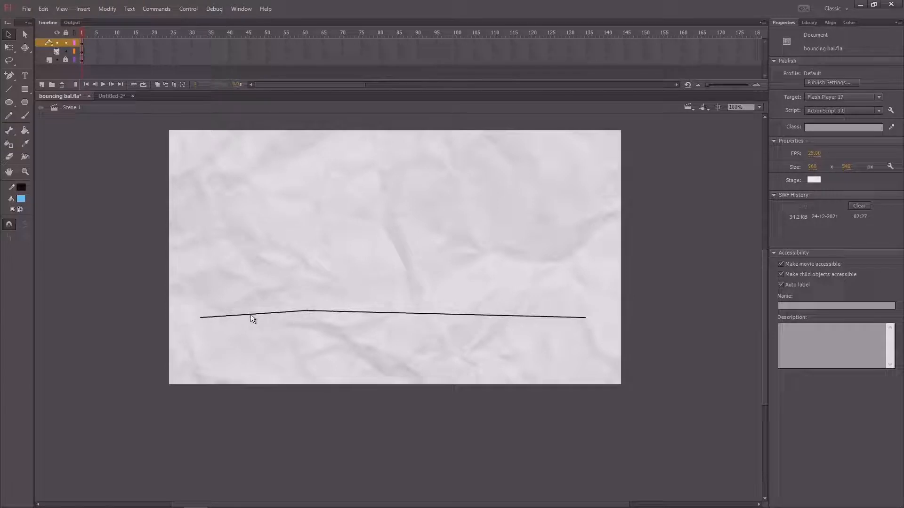
left_click_drag(252, 318, 254, 304)
left_click_drag(307, 310, 306, 317)
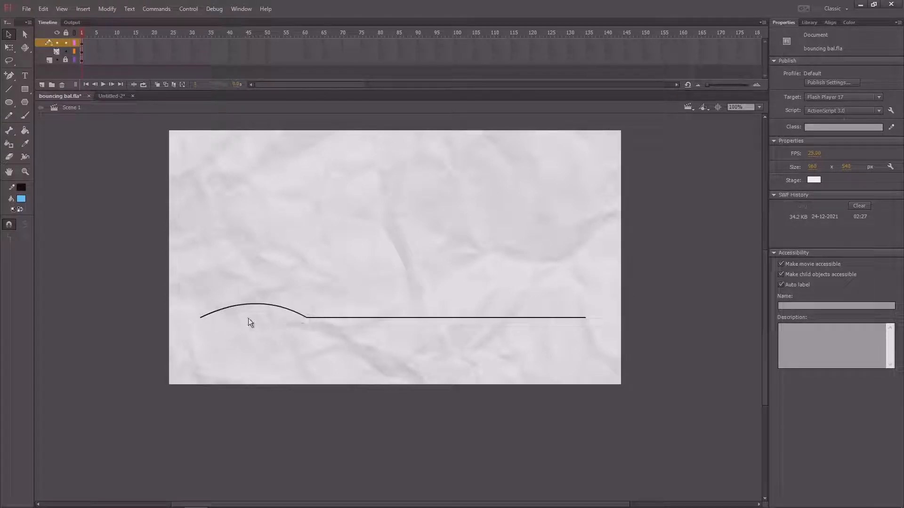
Raise the guide line's start point near the stage's upper left and bow the first segment outward into a falling arc.
left_click_drag(202, 318, 221, 193)
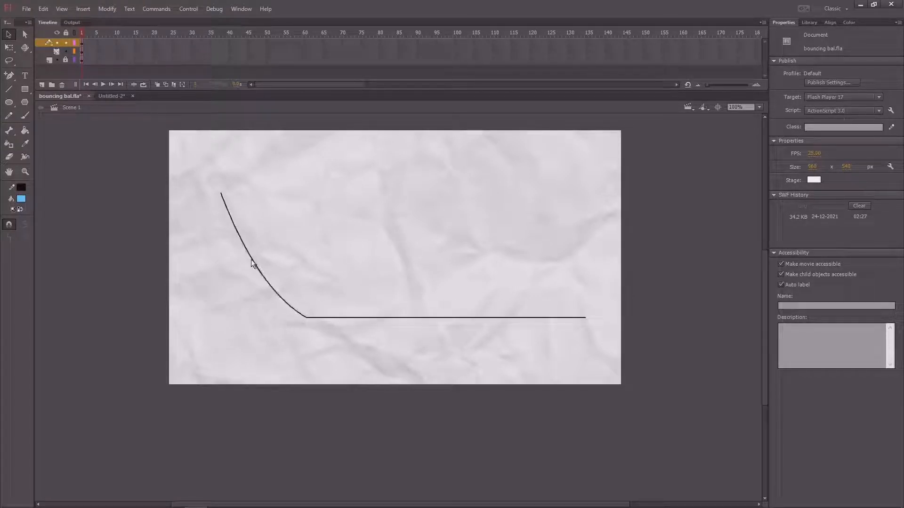
left_click_drag(256, 259, 270, 209)
left_click_drag(219, 194, 191, 192)
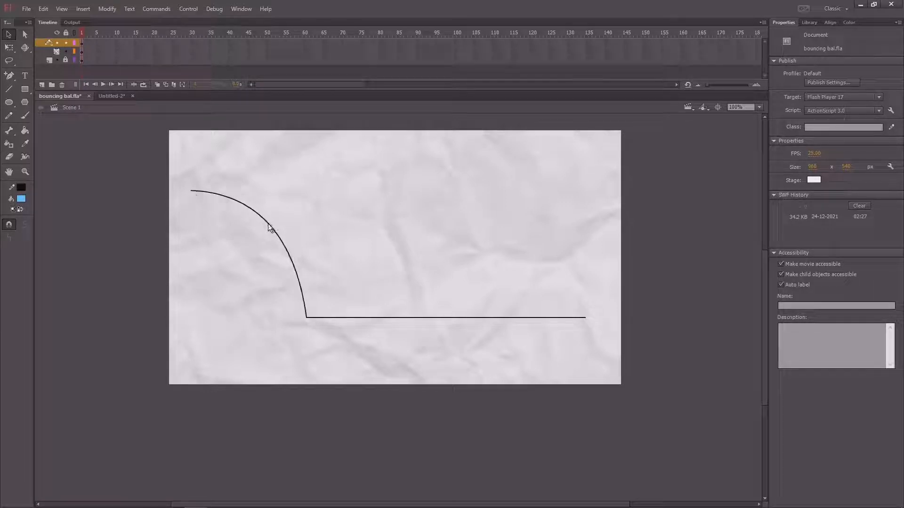
left_click_drag(267, 224, 267, 222)
Form the first bounce arc after the fall by adding a corner point, bowing the segment upward and rounding it with its handles.
left_click_drag(405, 250, 364, 241)
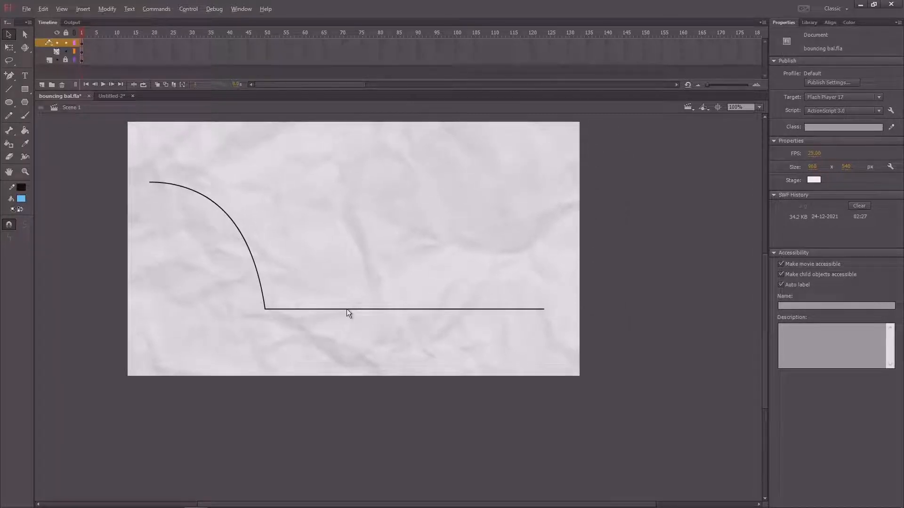
left_click_drag(346, 309, 308, 224)
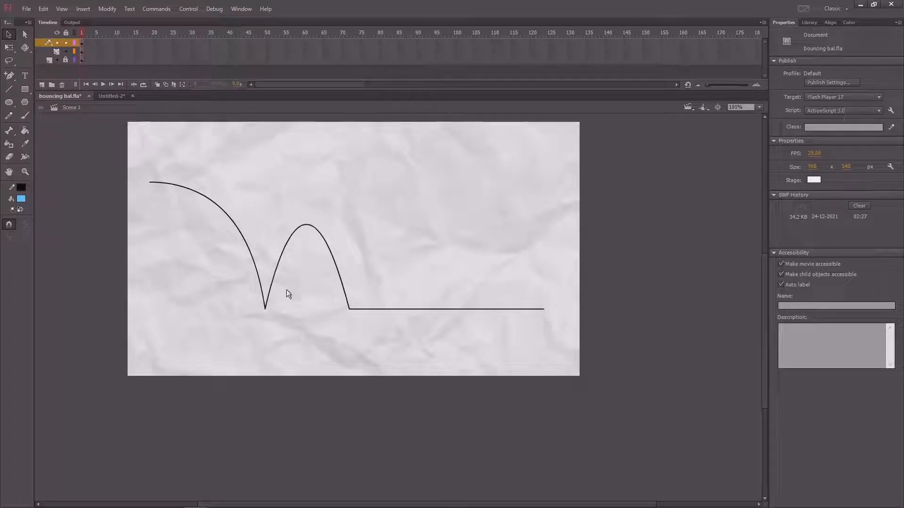
key("a")
left_click_drag(290, 296, 245, 330)
left_click_drag(292, 200, 343, 189)
key("v")
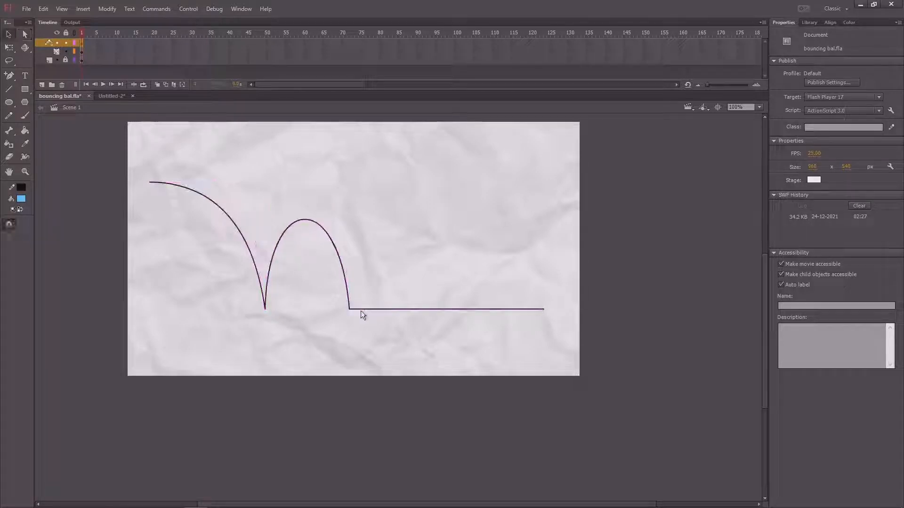
left_click_drag(350, 309, 354, 309)
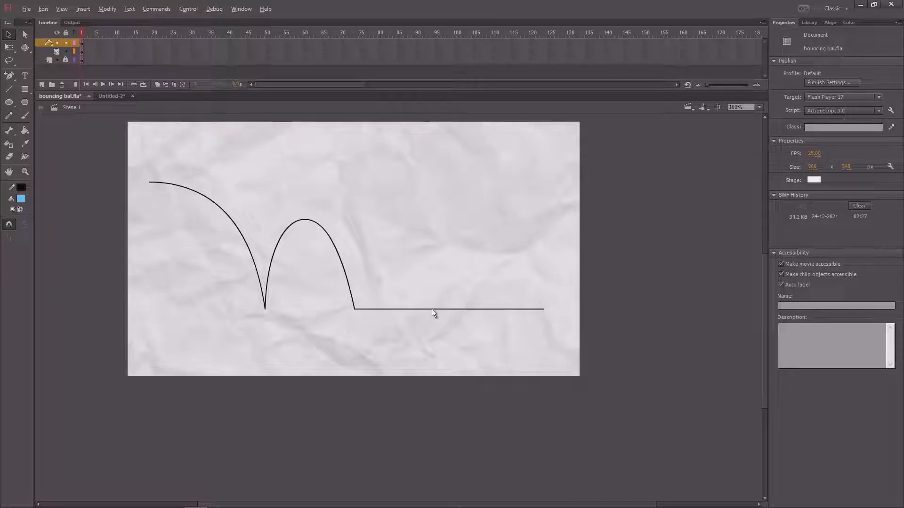
Form a second bounce arc, lower than the first, by adding a corner point and adjusting its curve handles until it is symmetrical.
mouse_move(431, 309)
left_mouse_down()
mouse_move(436, 314)
mouse_move(398, 296)
mouse_move(437, 309)
left_mouse_up()
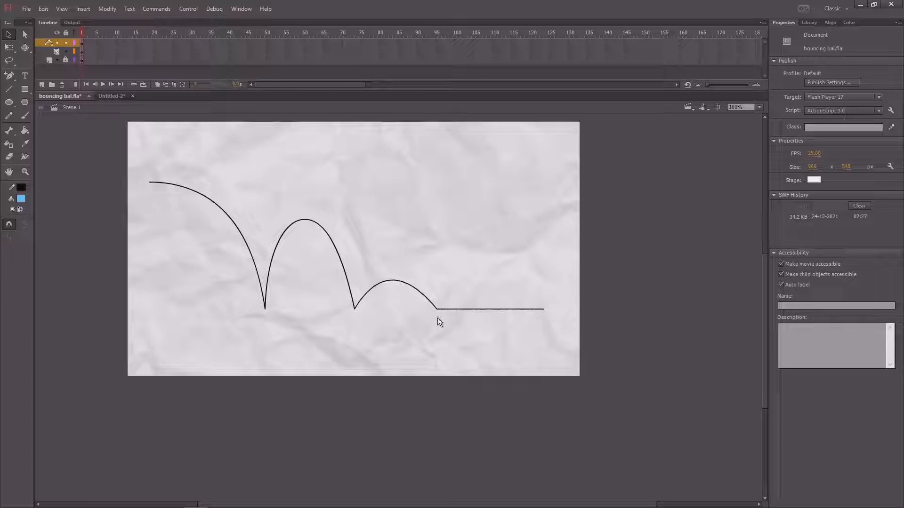
key("a")
left_click_drag(380, 298, 318, 331)
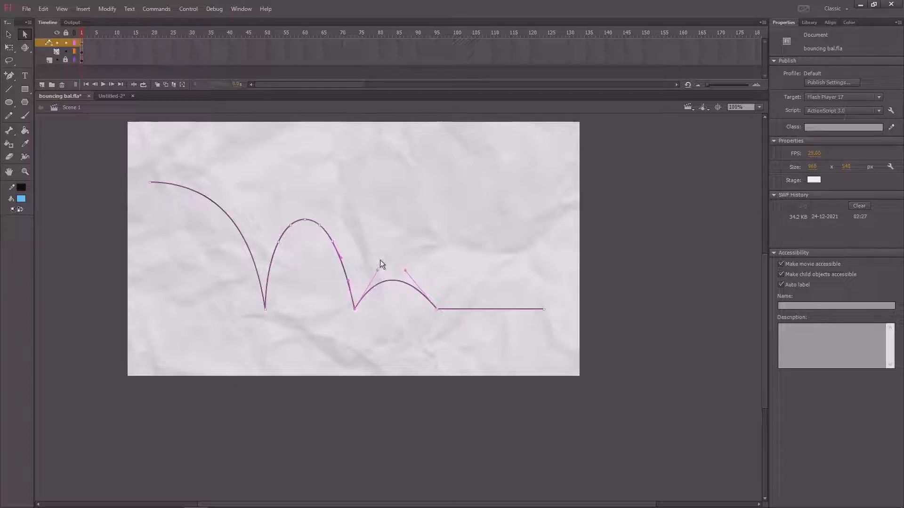
left_click_drag(379, 269, 382, 228)
left_click_drag(406, 271, 418, 219)
left_click(375, 220)
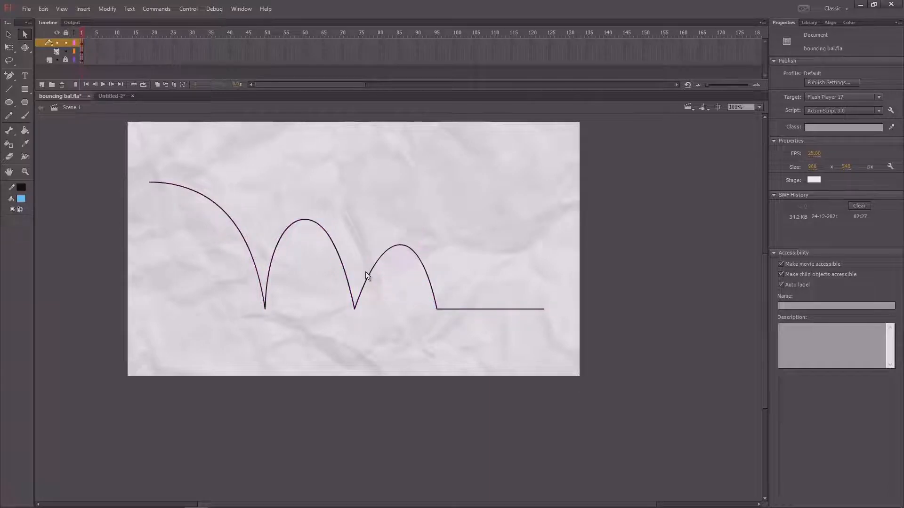
left_click_drag(357, 311, 360, 315)
left_click_drag(383, 229, 371, 216)
left_click(476, 258)
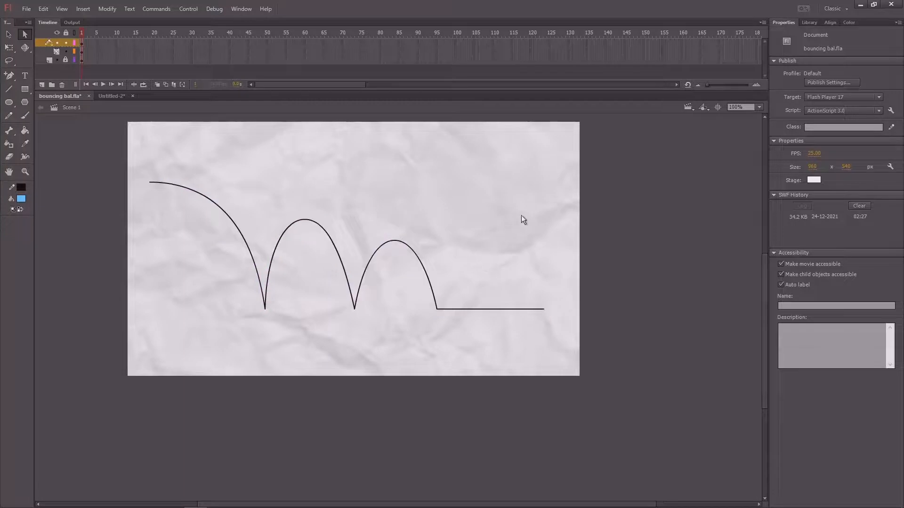
Form a third, smaller bounce arc on the guide path with a corner point about midway along the remaining straight segment.
left_click_drag(466, 257, 446, 246)
key("v")
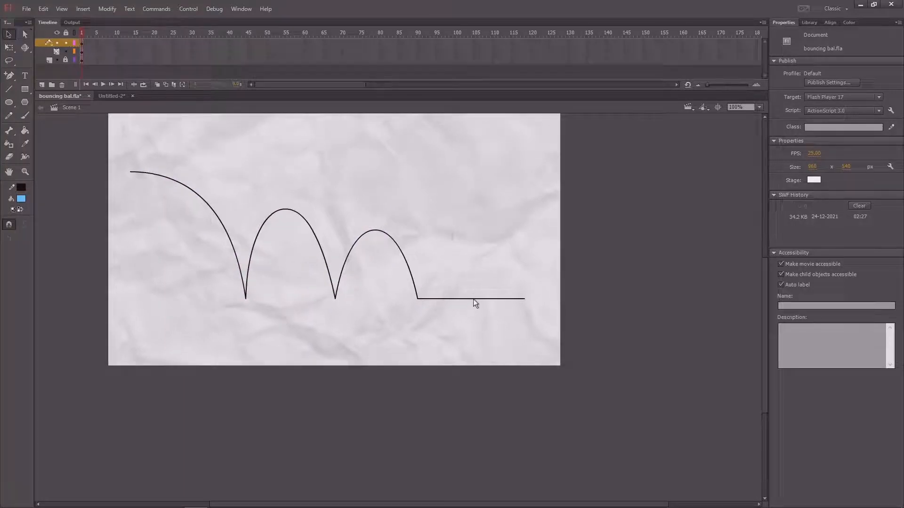
left_click_drag(475, 298, 464, 232)
key("a")
left_click(413, 258)
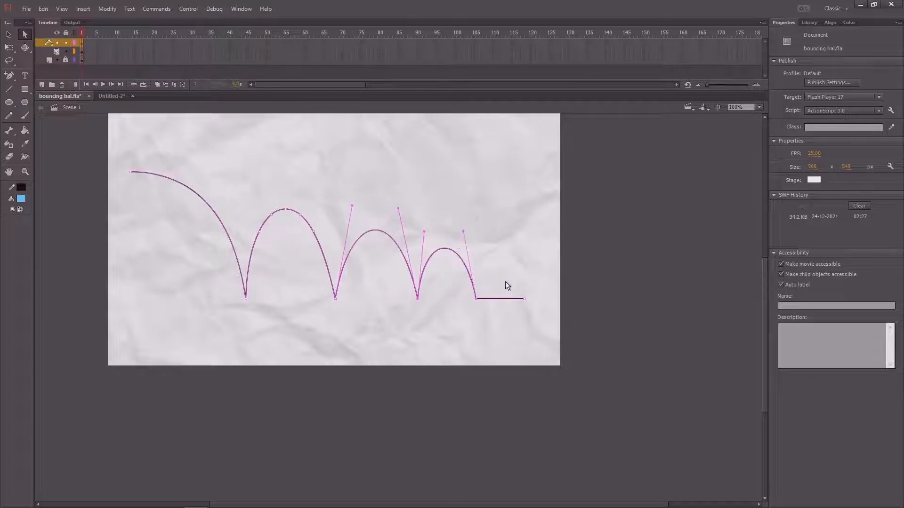
key("v")
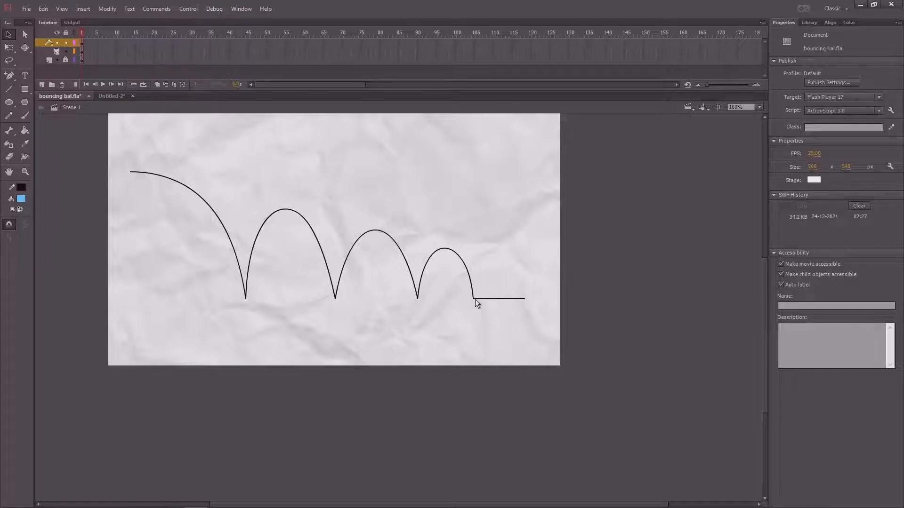
left_click_drag(475, 300, 475, 299)
Shape the path's last segment into a fourth, smallest bounce arc by adjusting its curve handles.
key("a")
left_click_drag(493, 293, 445, 319)
left_click_drag(488, 258, 488, 259)
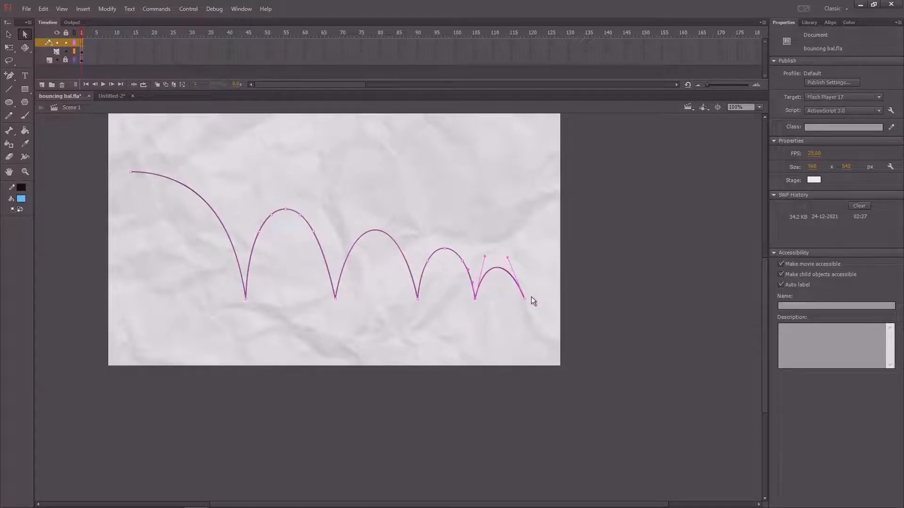
key("v")
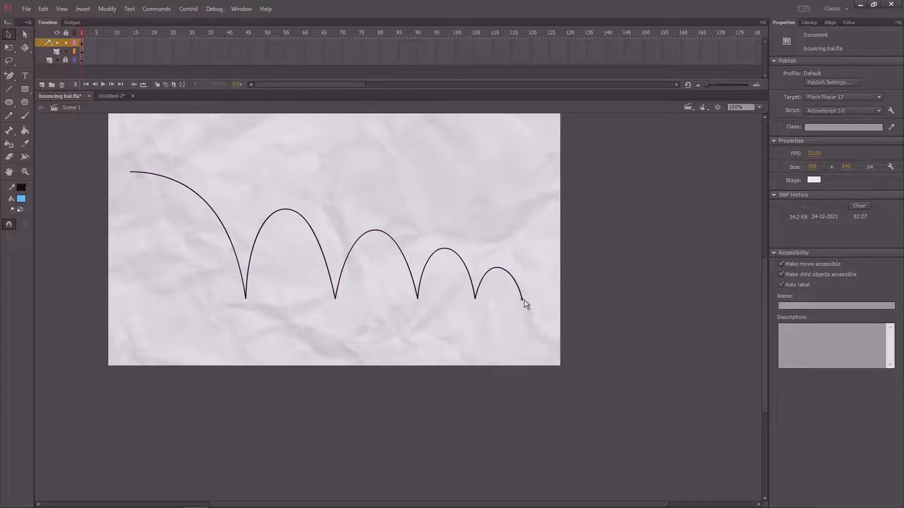
Show the ball layer again and place the ball with its centre snapped to the start of the guide path.
scroll(518, 247, "left", 3)
scroll(518, 246, "up", 1)
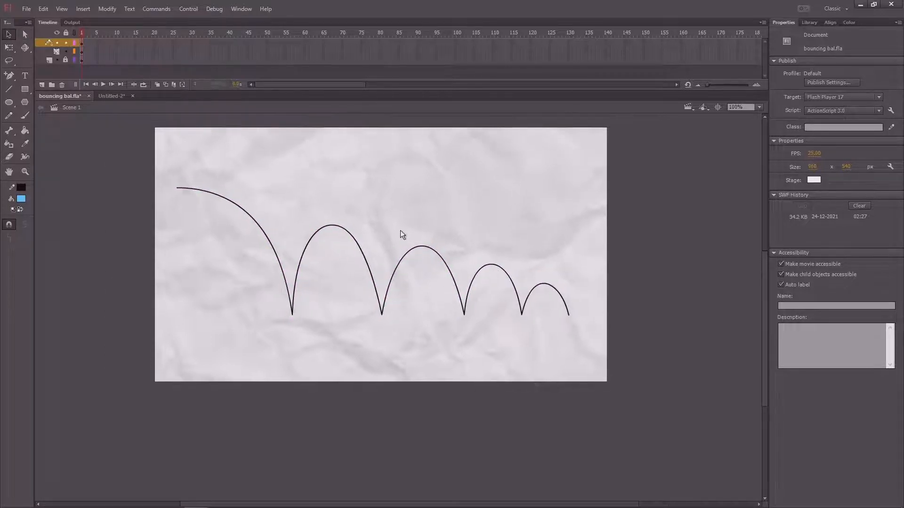
scroll(400, 230, "up", 2)
scroll(400, 231, "left", 1)
scroll(421, 239, "down", 1)
scroll(407, 239, "right", 1)
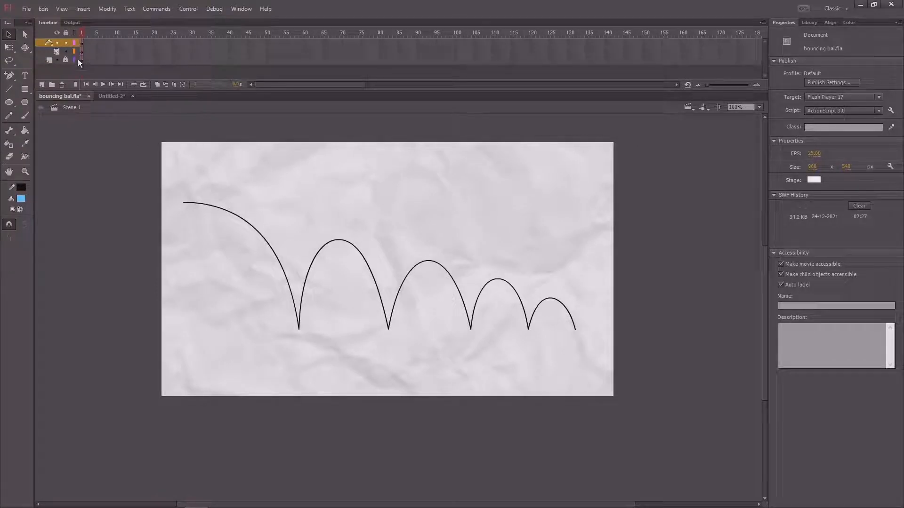
left_click(57, 51)
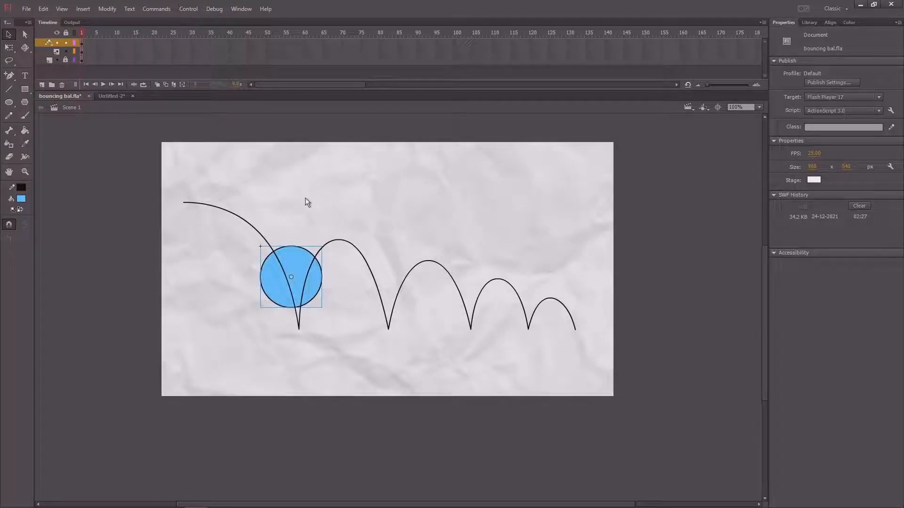
left_click_drag(300, 247, 184, 190)
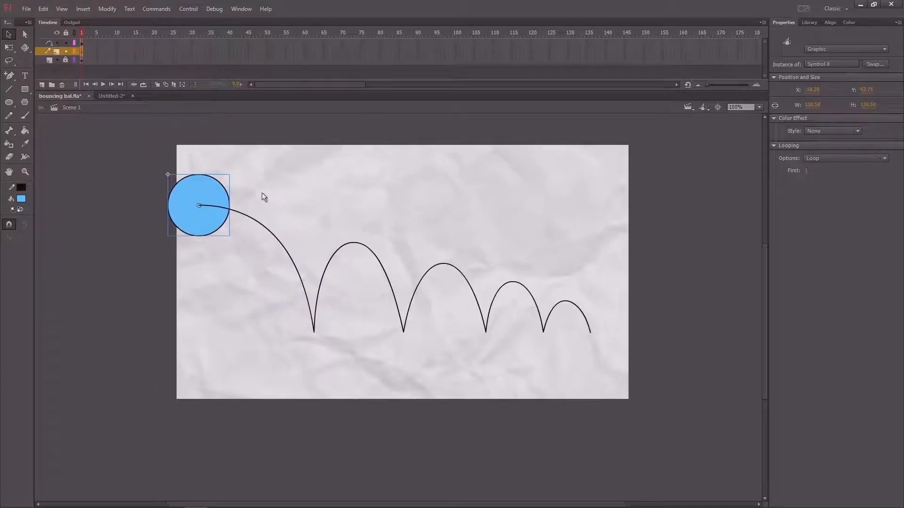
left_click(157, 249)
left_click(198, 229)
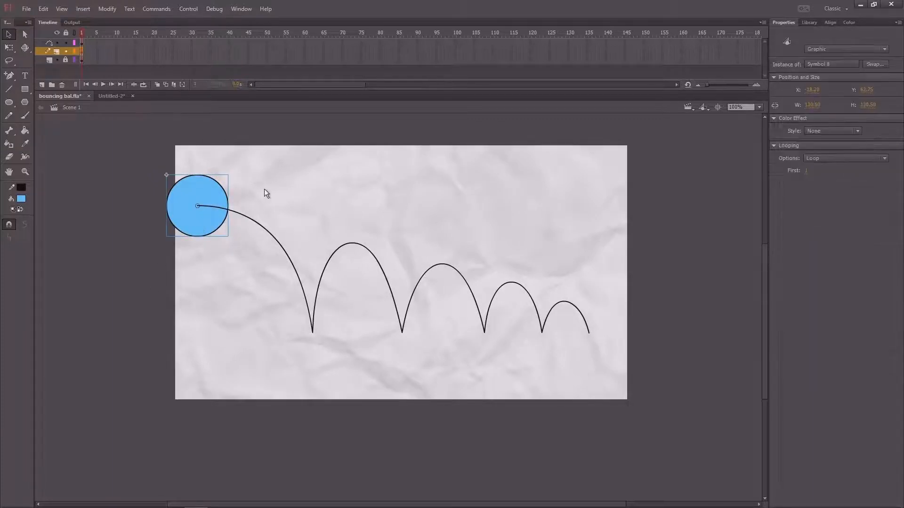
Hide and reshow the ball layer and the guide layer in turn to check what each contains.
left_click(59, 52)
left_click(60, 51)
left_click(58, 43)
left_click(58, 43)
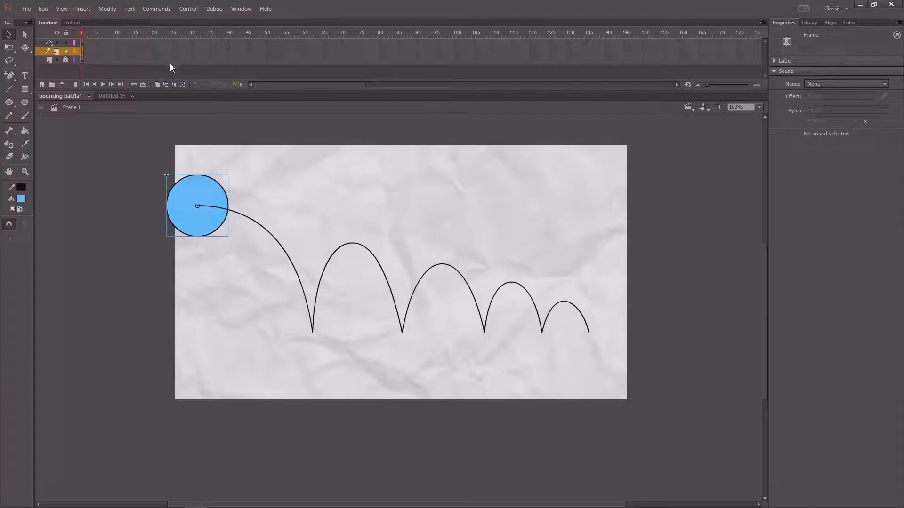
Extend the guide, ball and background layers to frame 50 and save the file.
left_click_drag(228, 43, 229, 59)
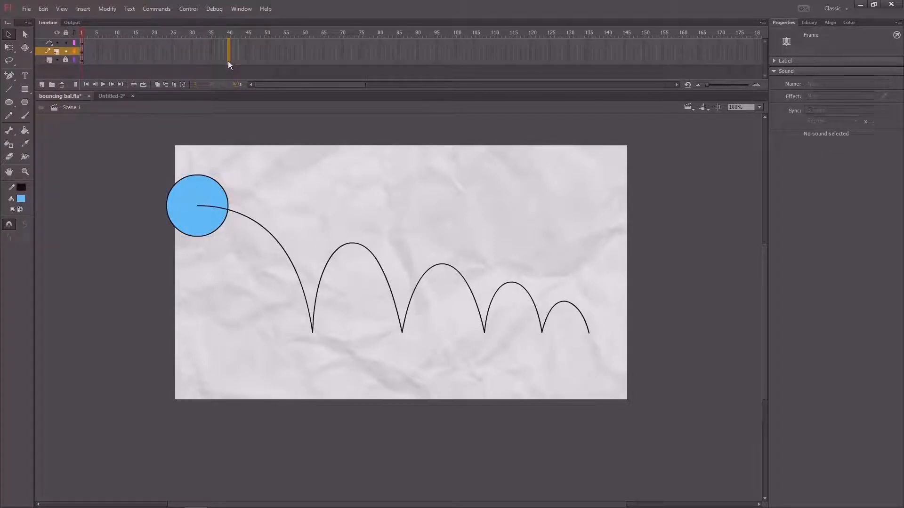
left_click(228, 61)
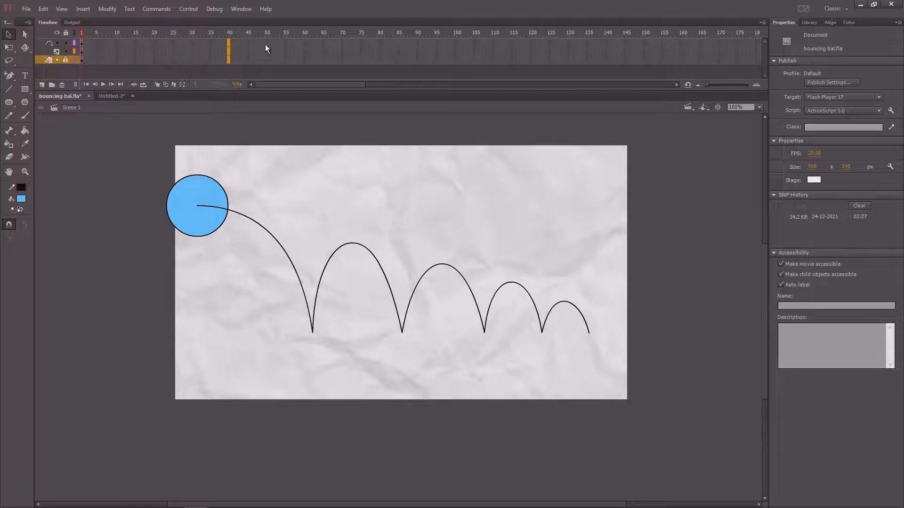
left_click_drag(265, 44, 27, 66)
key("F5")
key("ctrl+s")
Insert a keyframe at frame 50 on the ball layer and snap the ball's centre to the end of the guide path.
left_click_drag(303, 206, 287, 194)
left_click(220, 212)
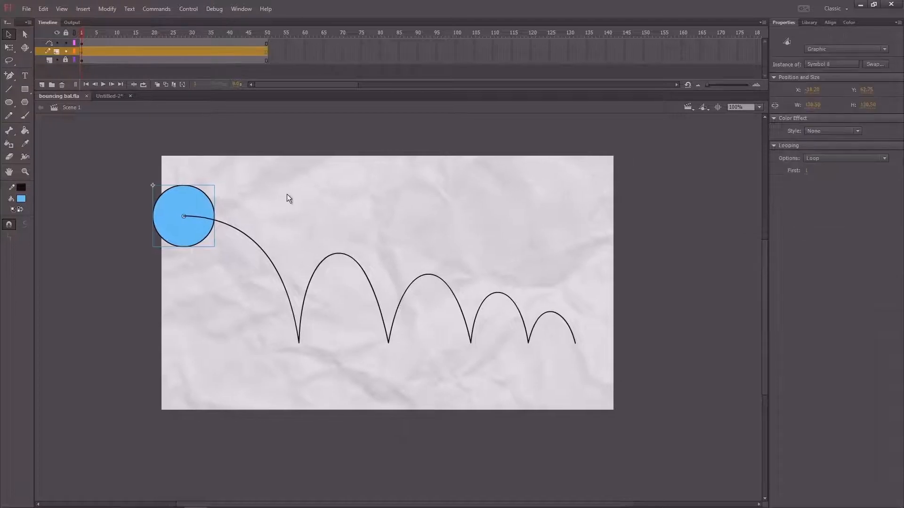
left_click(266, 52)
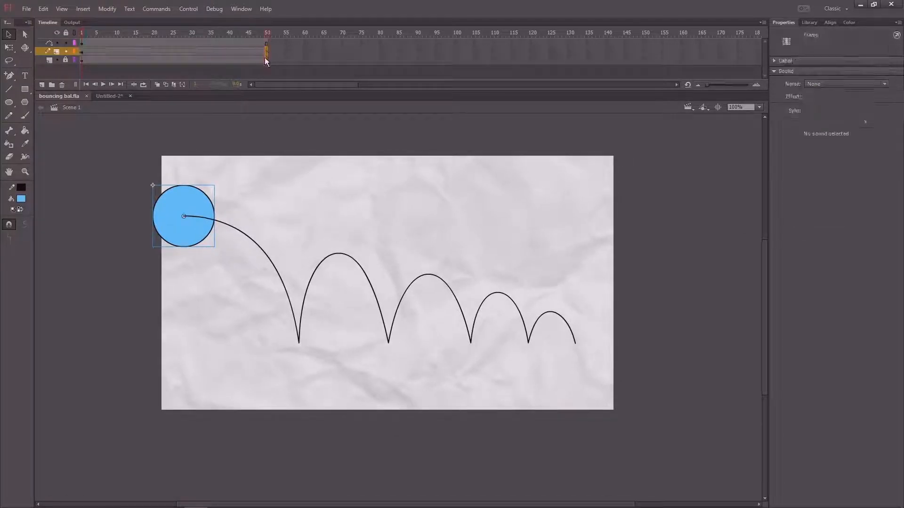
key("F6")
left_click_drag(193, 210, 587, 332)
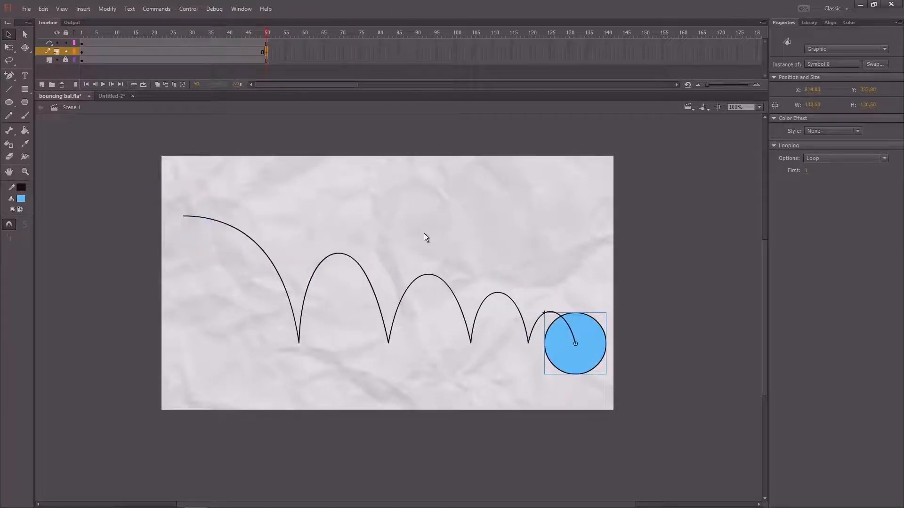
scroll(419, 224, "down", 2)
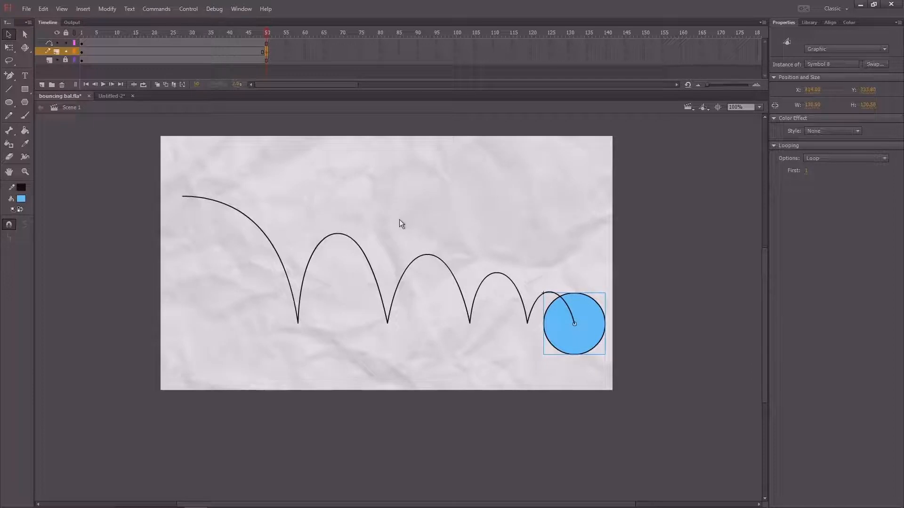
left_click(9, 224)
left_click_drag(585, 319, 589, 312)
left_click(569, 254)
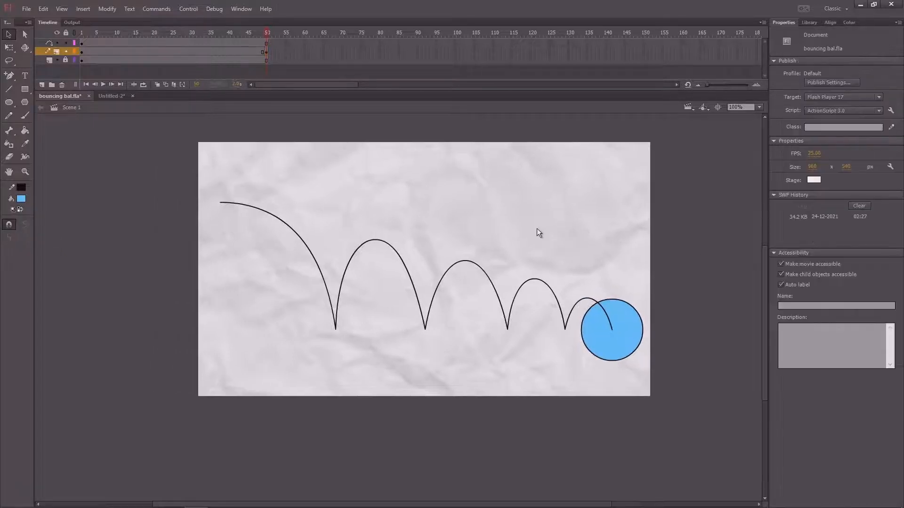
Create a classic tween on the ball layer between frames 1 and 50, save, and play the animation.
left_click(81, 52)
left_click(47, 52)
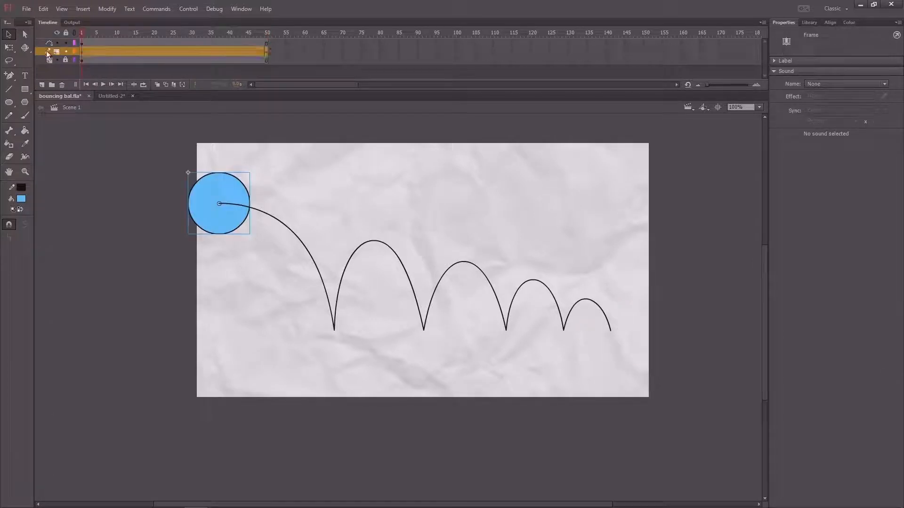
right_click(188, 52)
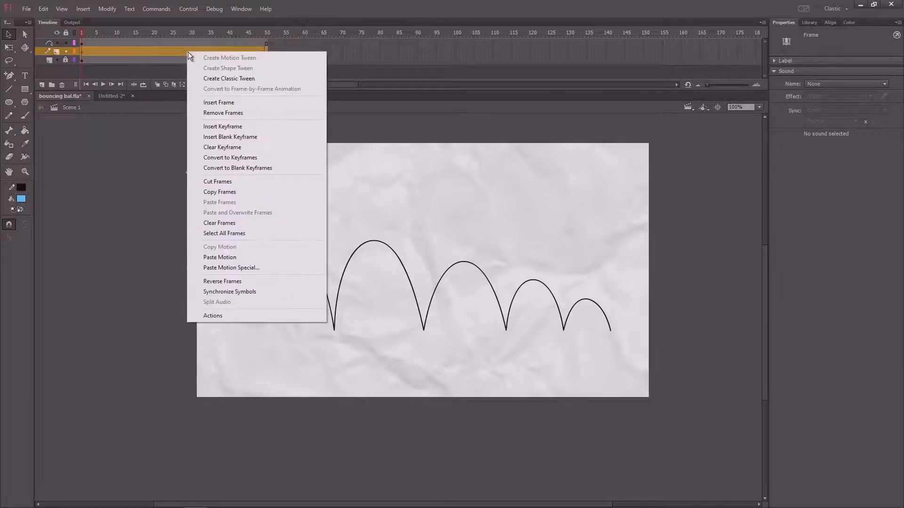
left_click(226, 78)
key("Return")
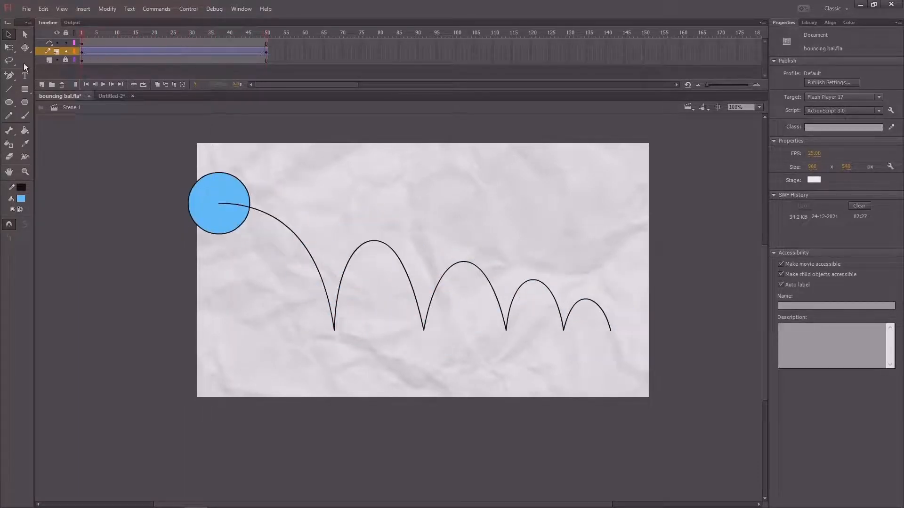
key("ctrl+s")
key("Return")
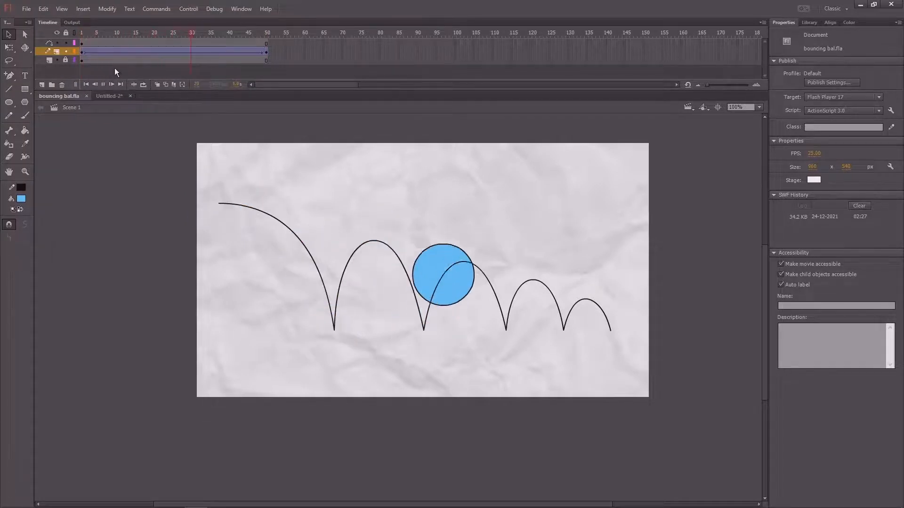
Insert ball keyframes at the first ground contact on frame 13 and at the top of the first bounce on frame 20.
left_click_drag(159, 34, 128, 52)
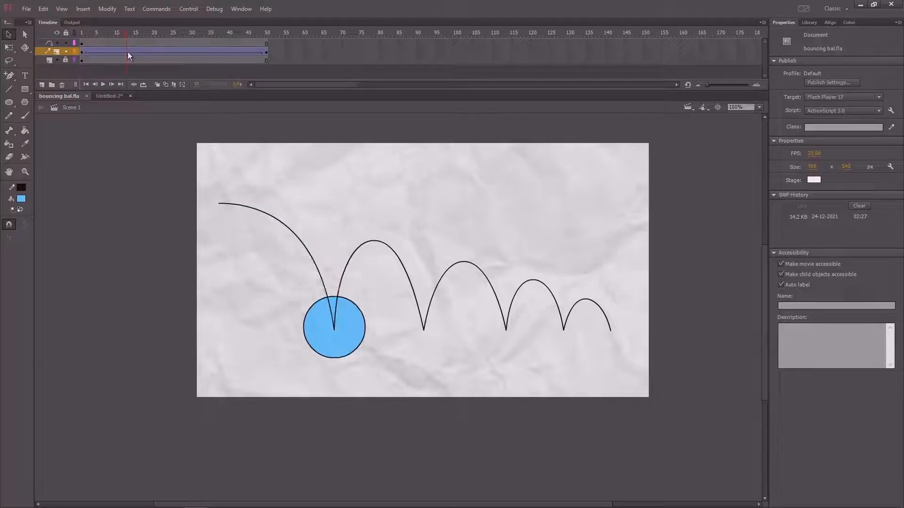
left_click(127, 53)
key("F6")
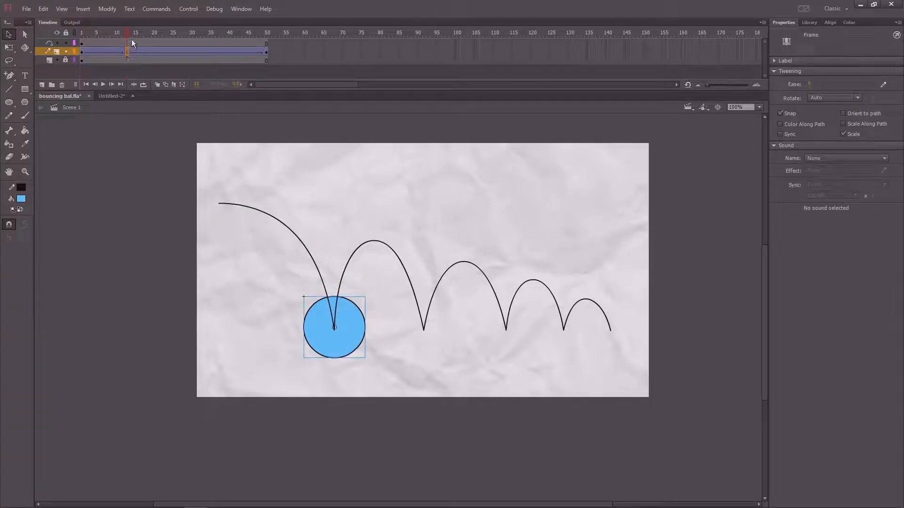
left_click_drag(128, 36, 155, 41)
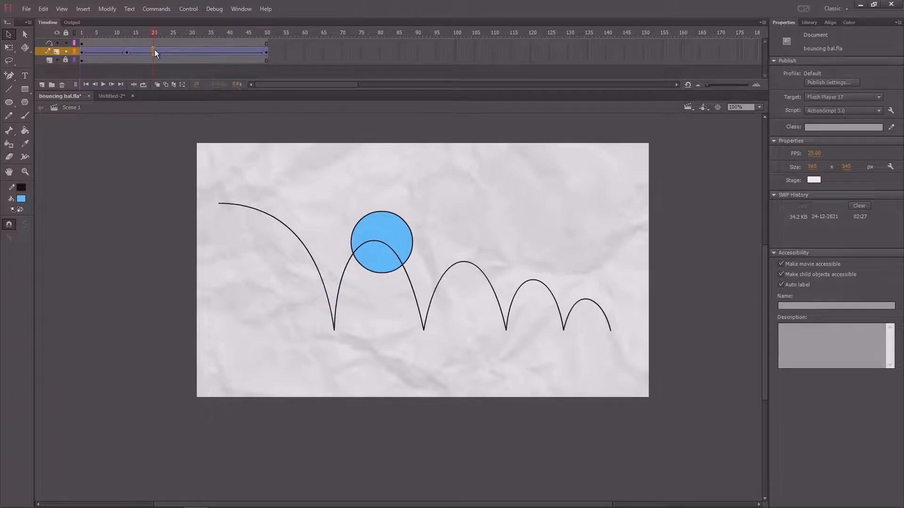
key("F6")
Insert ball keyframes at the following ground contacts and bounce peaks, through the top of the third bounce.
left_click_drag(154, 35, 246, 38)
key("F6")
left_click(217, 53)
key("F6")
left_click(232, 50)
key("F6")
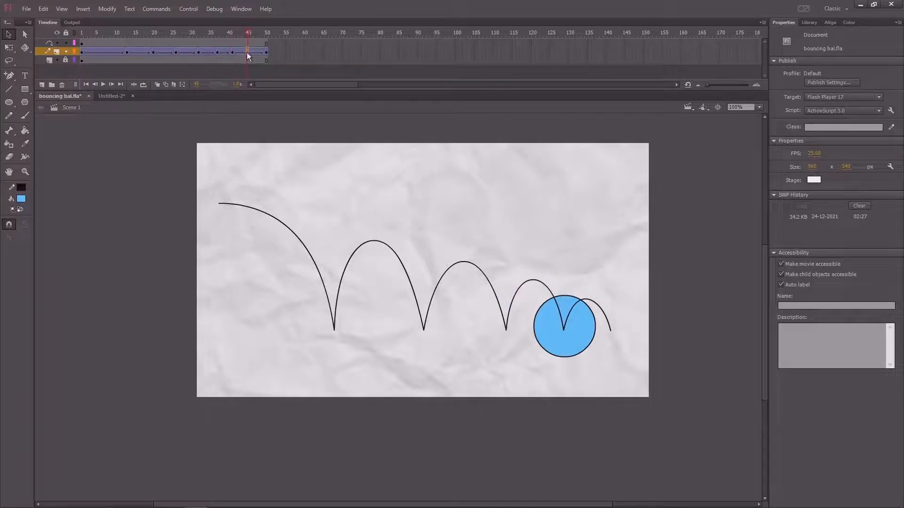
Insert ball keyframes at the ground contact on frame 45 and at the top of the last bounce on frame 47.
left_click(248, 52)
key("F6")
left_click_drag(248, 35, 258, 38)
left_click(254, 51)
left_click(256, 52)
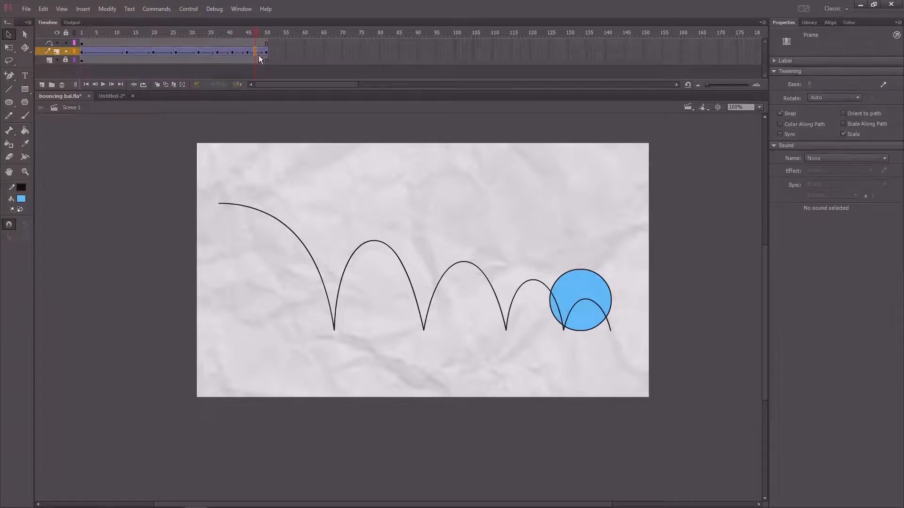
Play the animation, return to frame 1 and save the file.
key("Return")
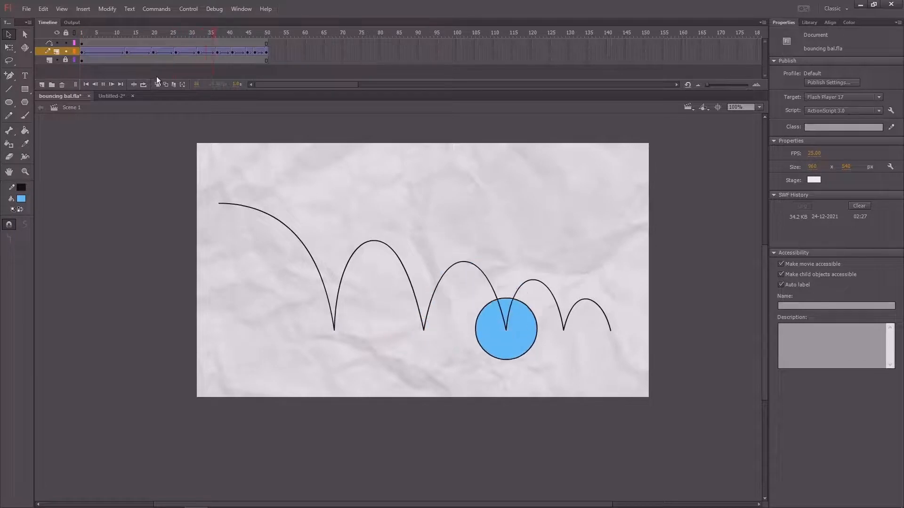
left_click_drag(182, 36, 82, 49)
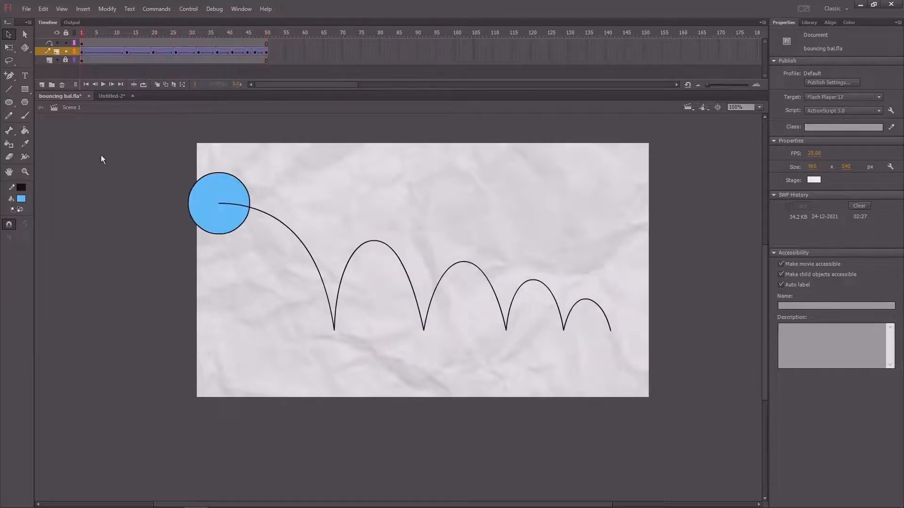
left_click_drag(100, 157, 119, 159)
key("ctrl+s")
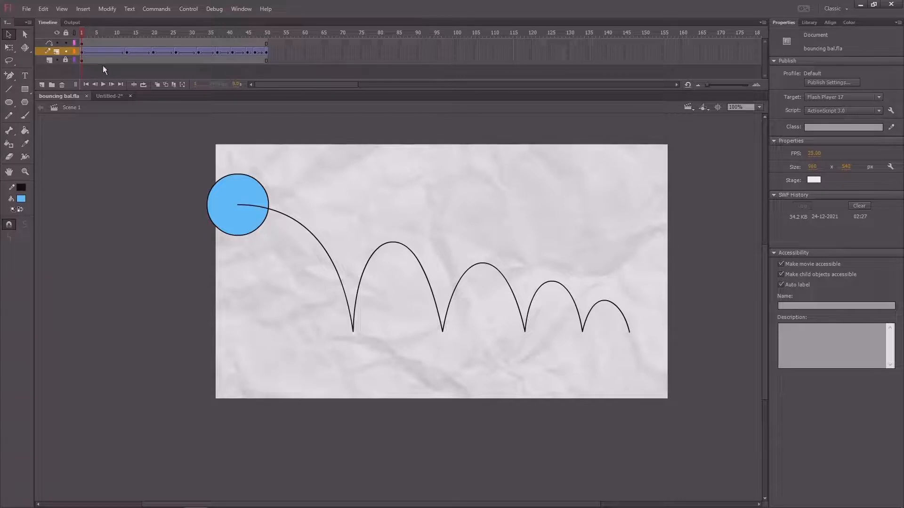
Shorten the ball's initial fall by removing four frames from all layers at the start of the animation.
key("shift+F5")
key("shift+F5")
key("shift+F5")
key("shift+F5")
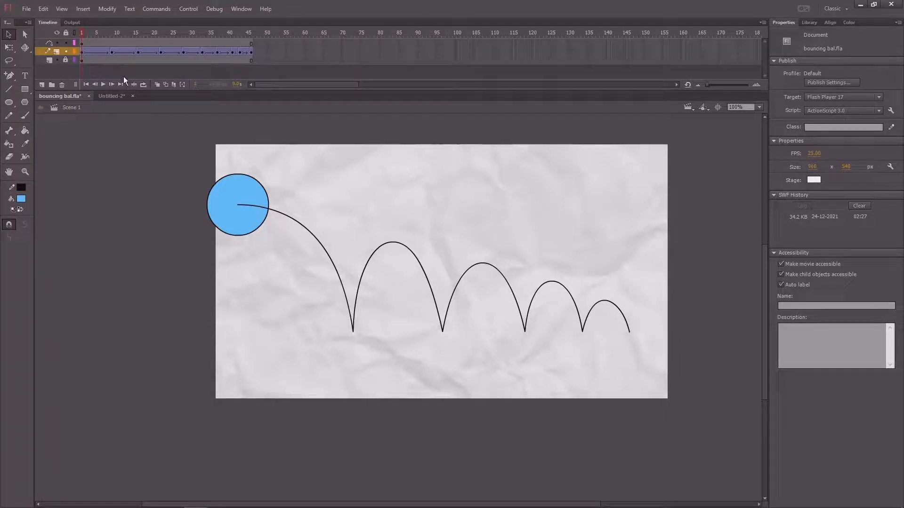
Add one frame to all layers at frame 42, at the start of the last bounce, and save the file.
left_click(235, 35)
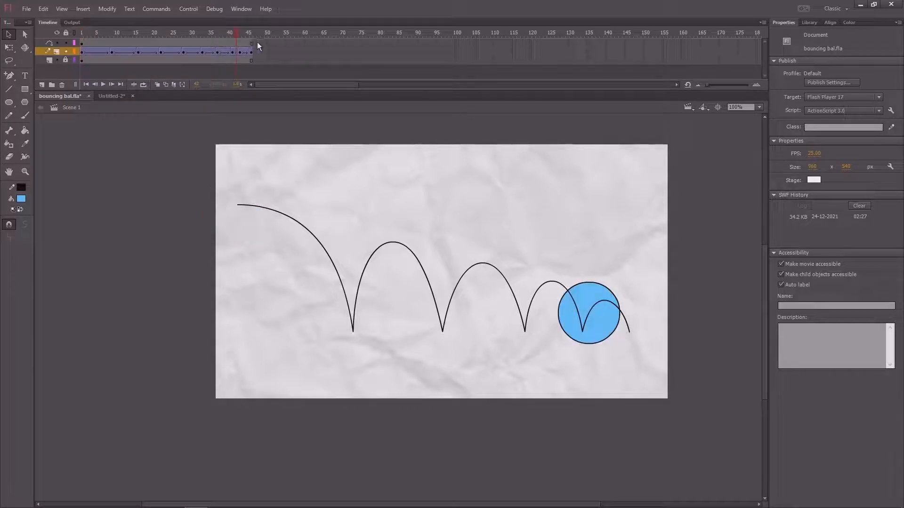
key("F5")
left_click_drag(230, 39, 48, 48)
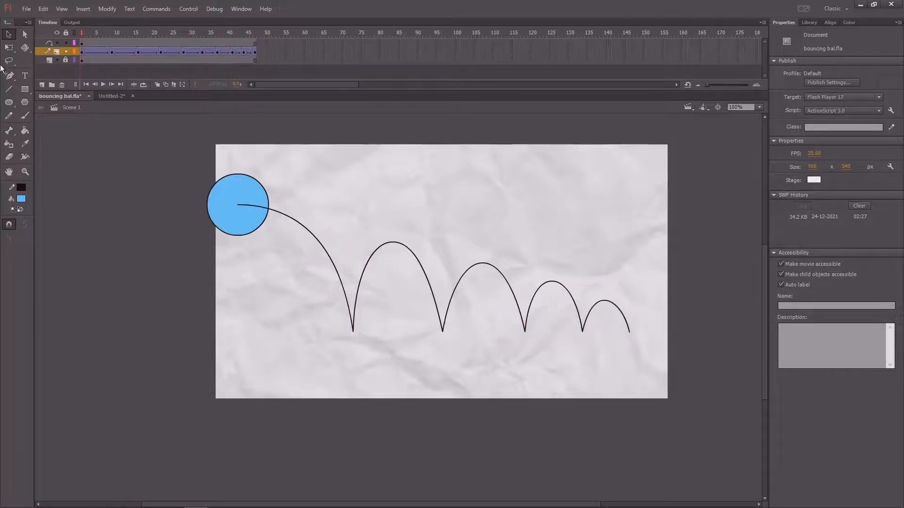
key("ctrl+s")
Apply a negative ease to the initial fall's tween and a positive ease-out value to the first bounce's rising tween.
left_click(97, 51)
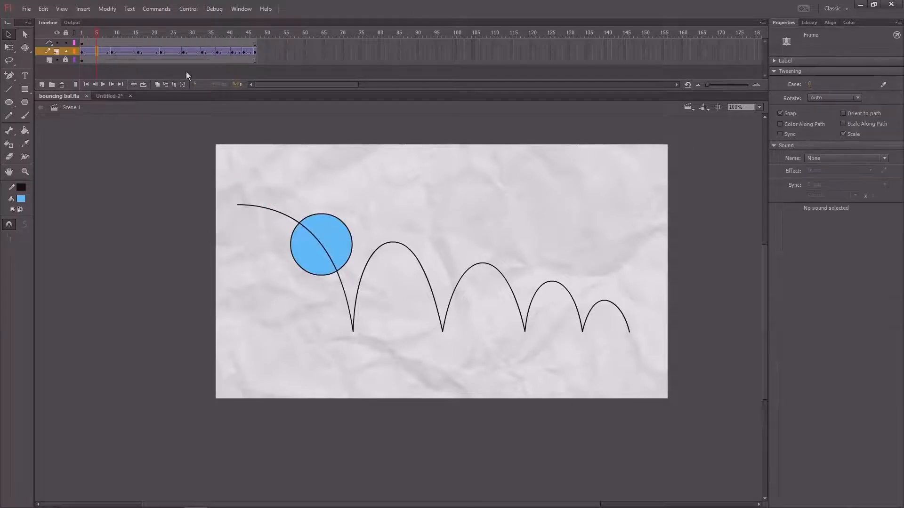
left_click(810, 83)
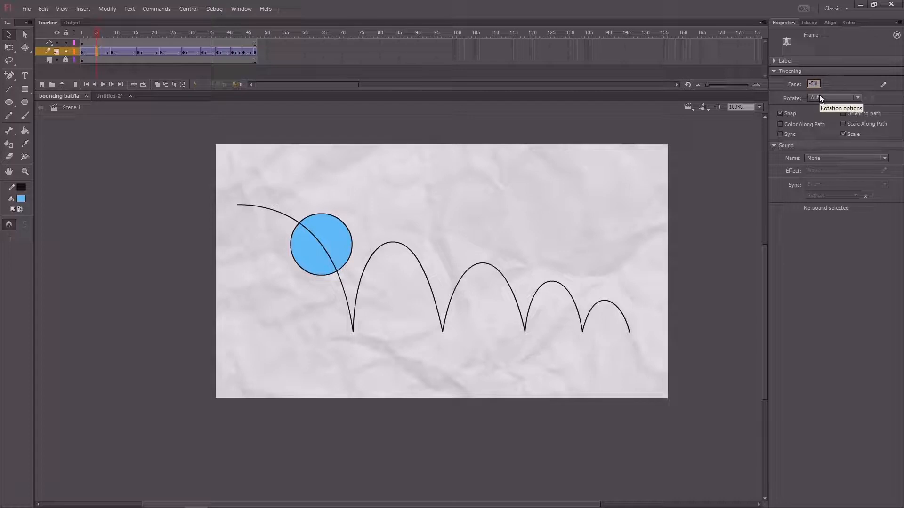
left_click_drag(106, 33, 117, 52)
left_click(126, 50)
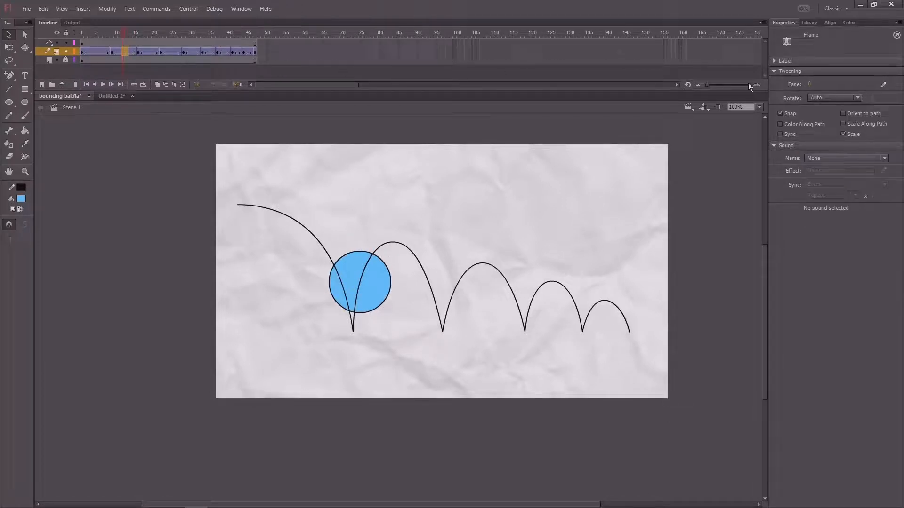
left_click(809, 84)
Scrub through the initial fall and first bounce and review the easing of their tweens.
left_click(149, 50)
left_click(87, 43)
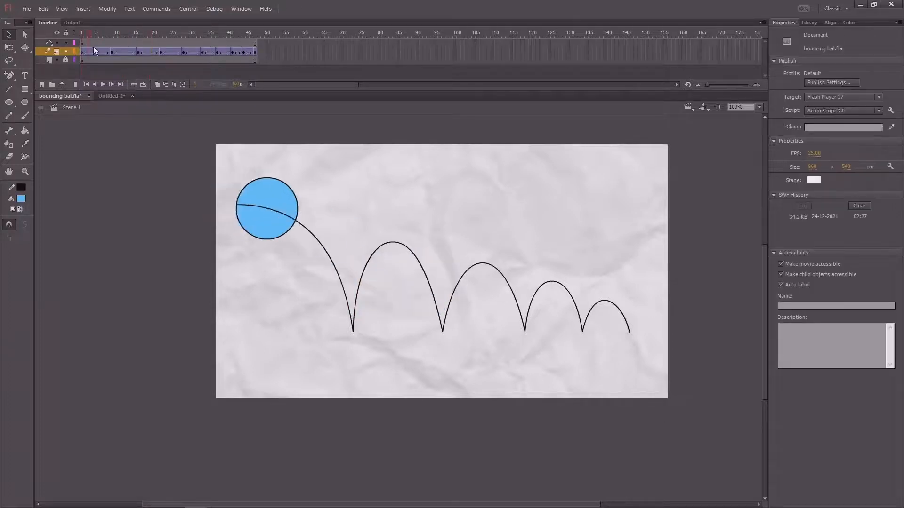
left_click_drag(94, 46, 133, 49)
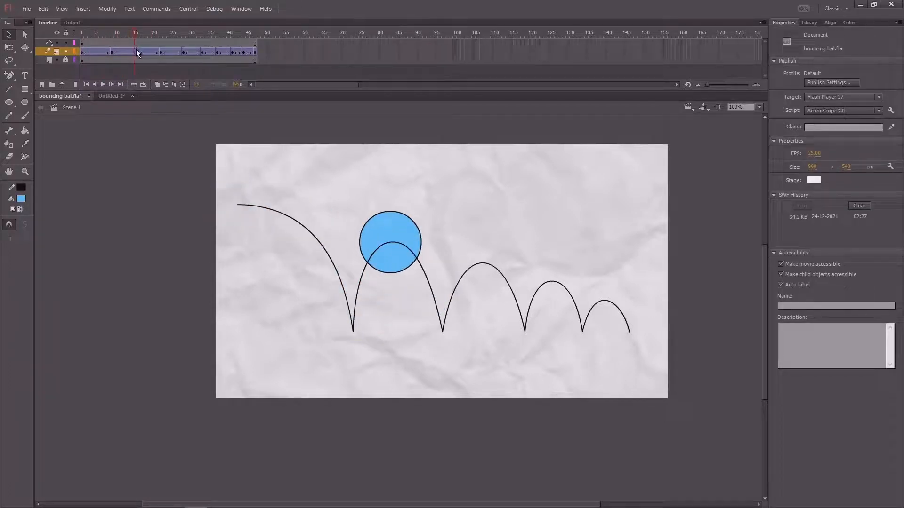
left_click(101, 51)
left_click(126, 53)
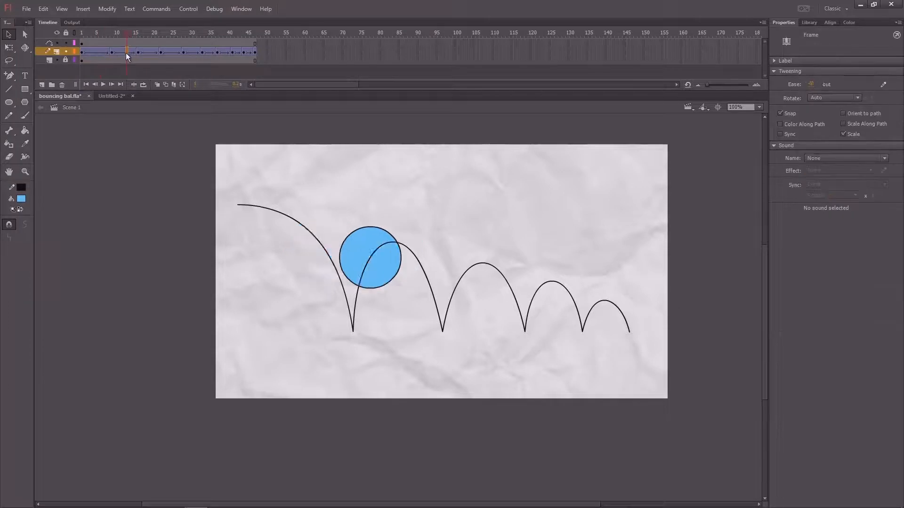
left_click_drag(130, 32, 138, 37)
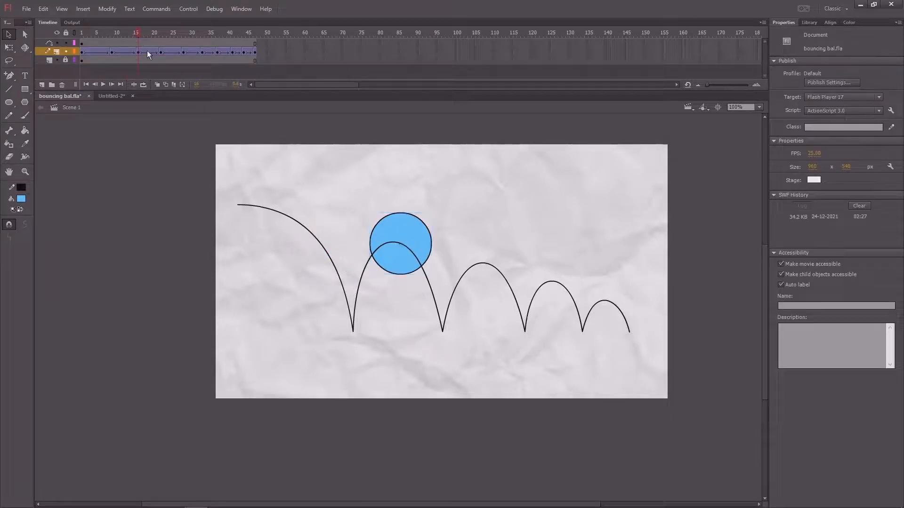
Set the ease of the first bounce's falling tween and give the second bounce's rising tween an ease of 40.
left_click(147, 51)
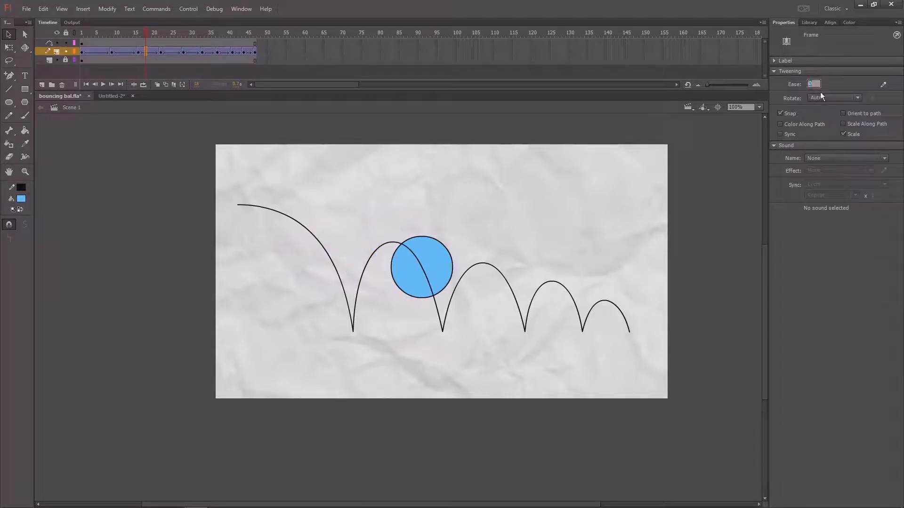
type("0")
left_click_drag(153, 35, 160, 36)
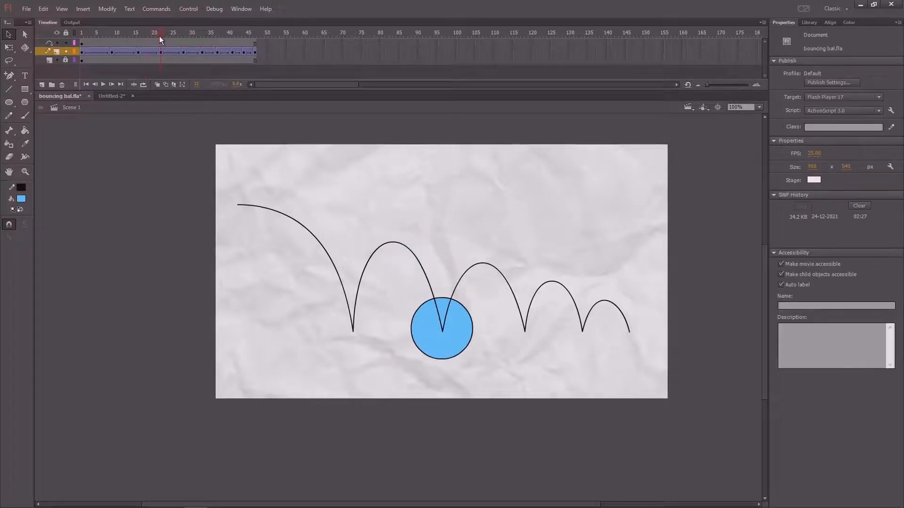
left_click(176, 50)
left_click(811, 85)
type("4")
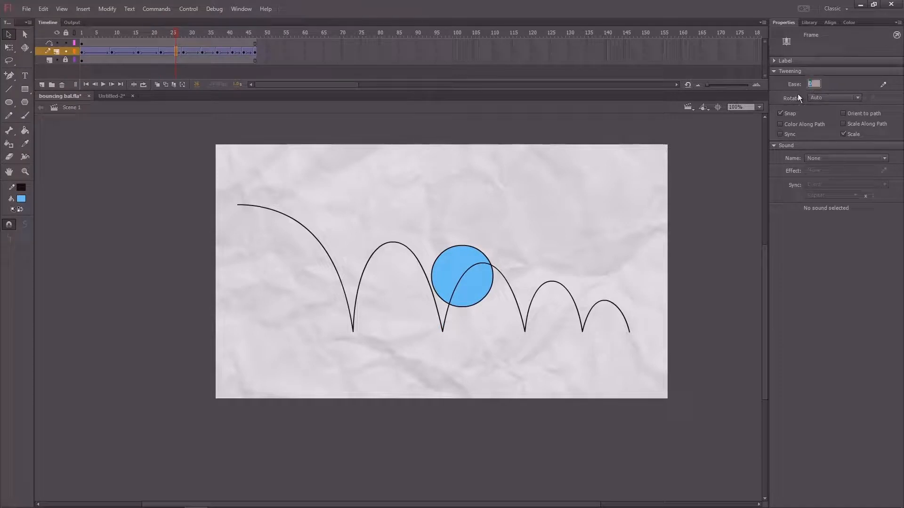
type("0")
Set the ease to -50 on the second bounce's falling tween and to 40 on the third bounce's rising tween.
left_click_drag(179, 35, 194, 47)
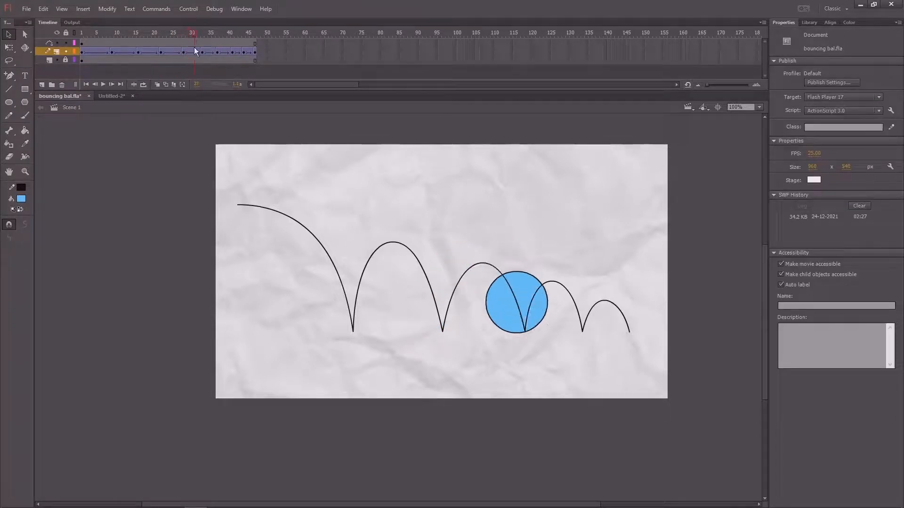
left_click(194, 50)
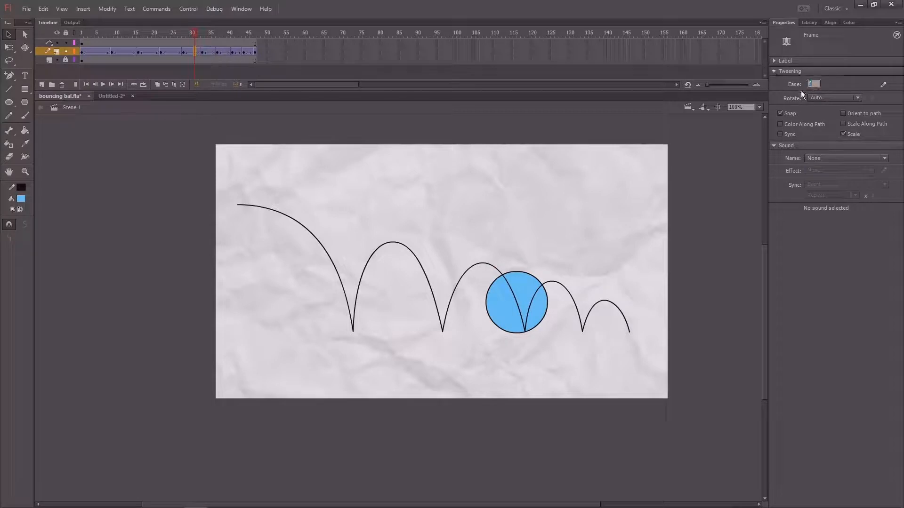
type("-50")
left_click_drag(195, 33, 215, 55)
left_click(809, 84)
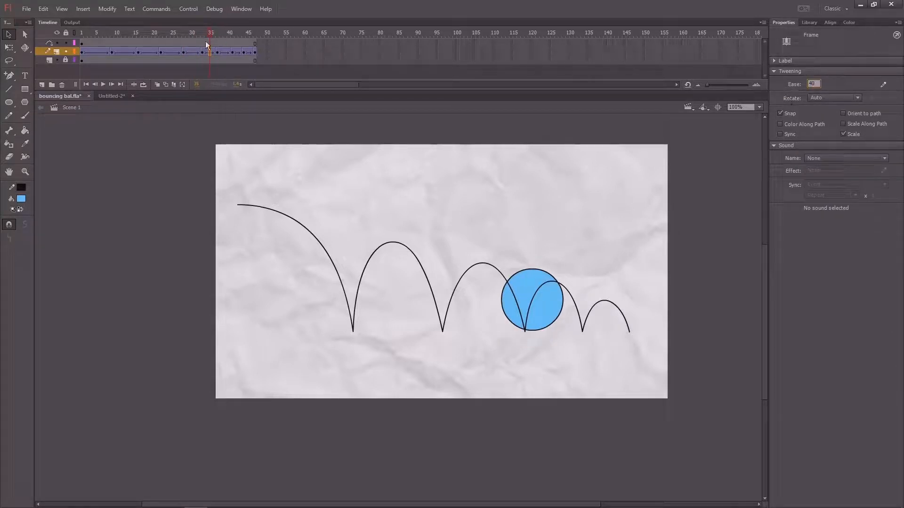
Set the ease of the third bounce's falling tween, around frame 40, to -50.
left_click_drag(211, 34, 223, 37)
left_click(229, 52)
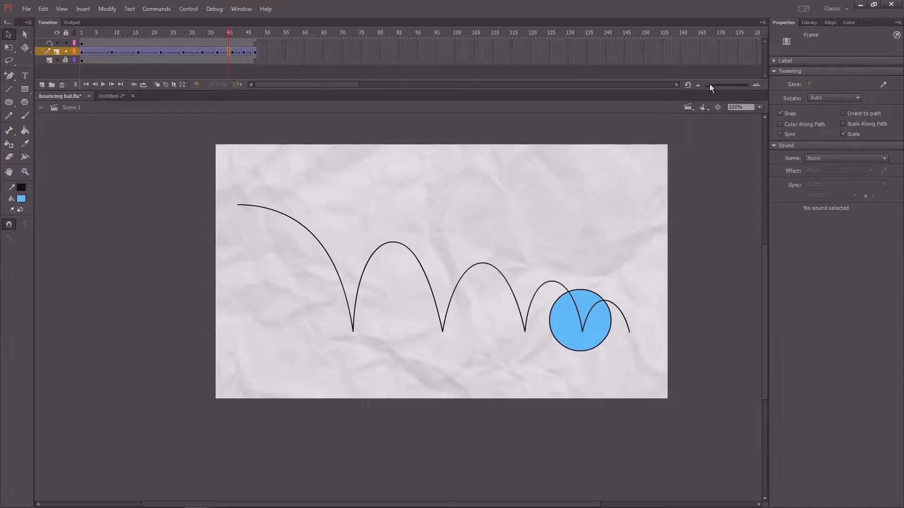
left_click(811, 84)
type("-50")
Ease the last bounce's rising tween and its falling tween, the latter with -50, and save the file.
left_click_drag(232, 37, 240, 35)
left_click(240, 52)
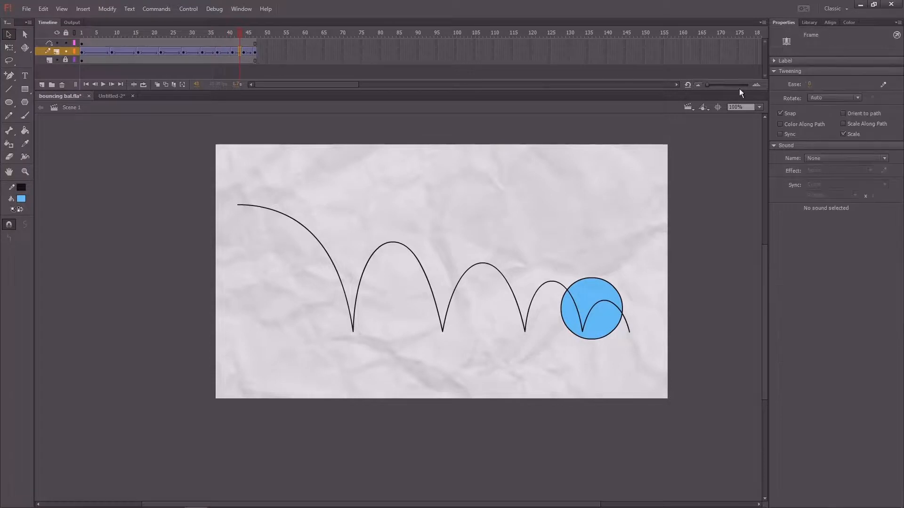
left_click(811, 83)
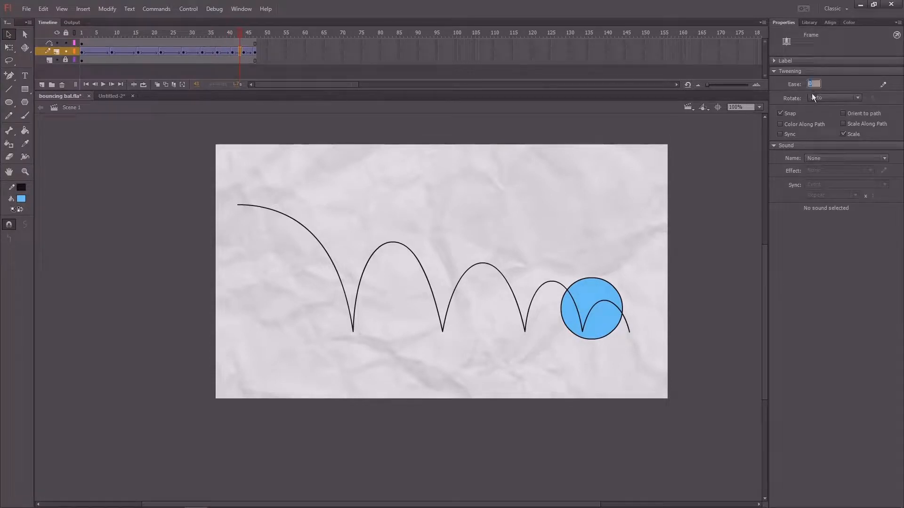
left_click_drag(239, 34, 248, 36)
left_click(250, 52)
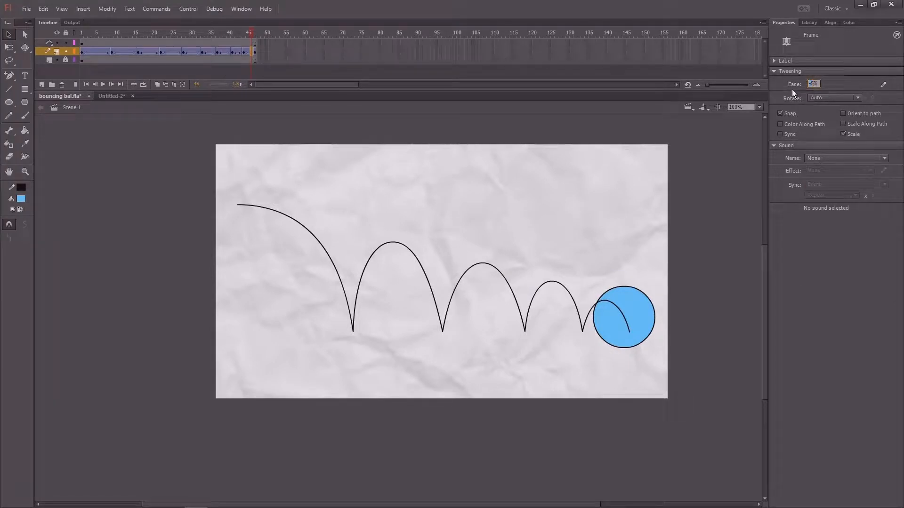
key("Return")
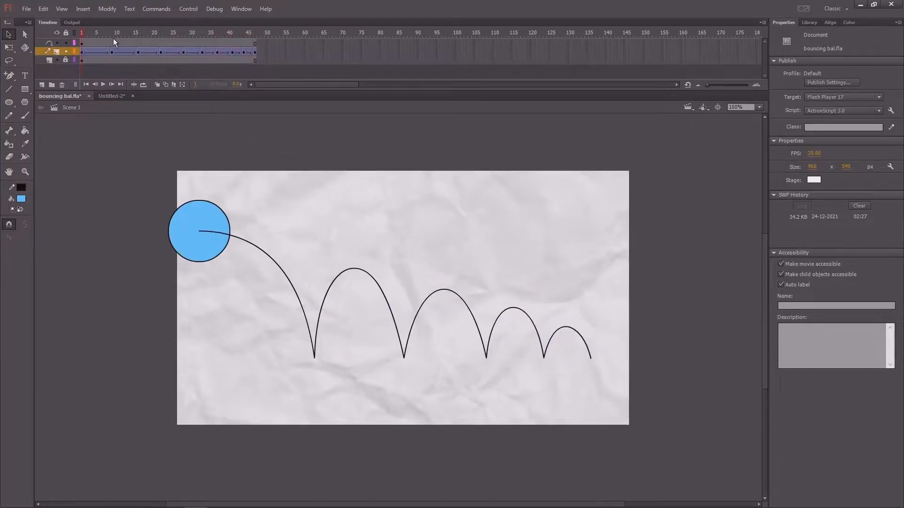
key("ctrl+s")
Extend all layers to frame 60 and insert a keyframe on the ball layer at frame 60.
left_click_drag(100, 36, 255, 54)
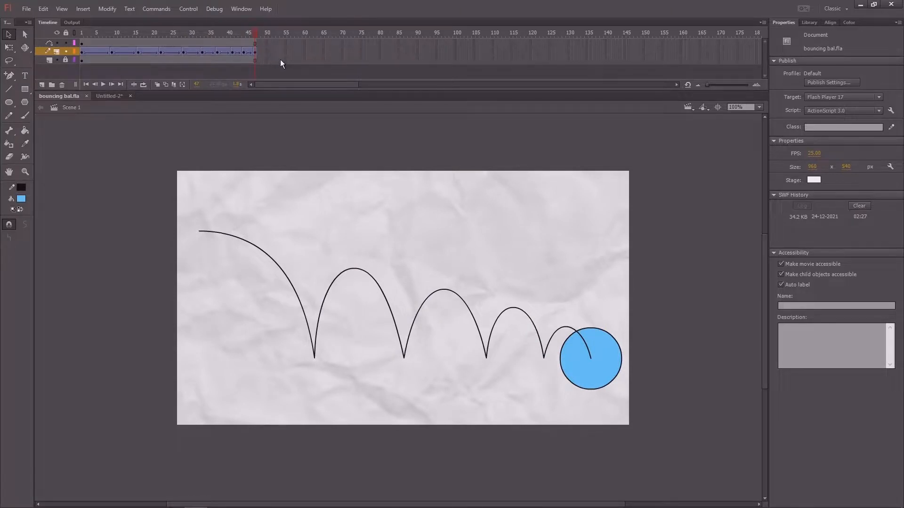
key("F5")
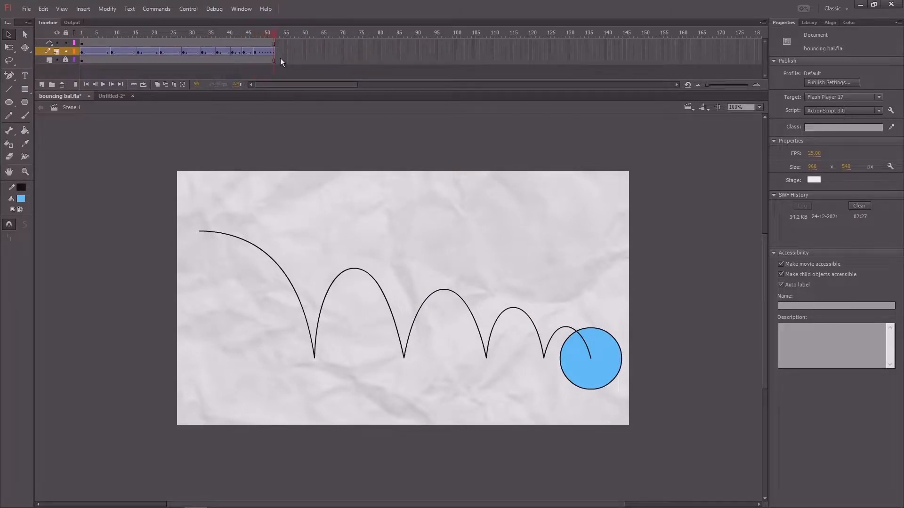
left_click_drag(287, 37, 258, 43)
left_click_drag(304, 36, 212, 41)
key("Return")
left_click(304, 53)
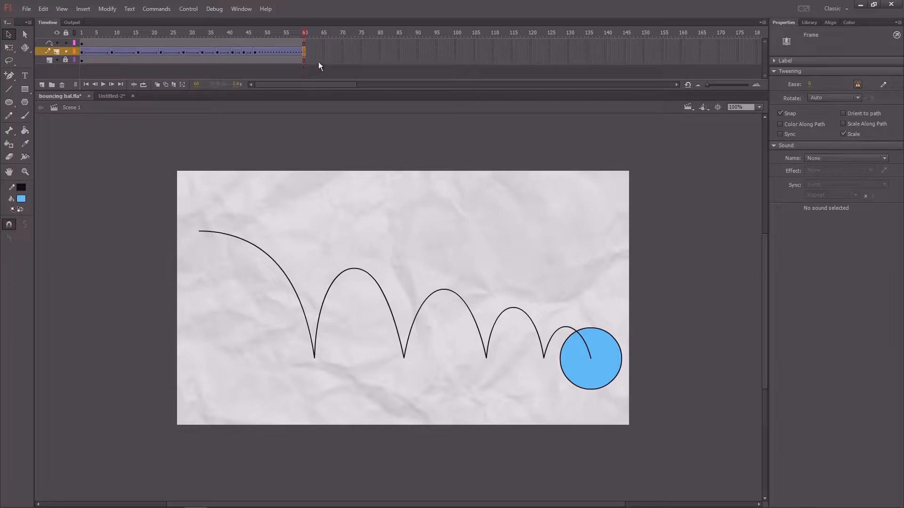
key("F6")
left_click_drag(295, 41, 261, 44)
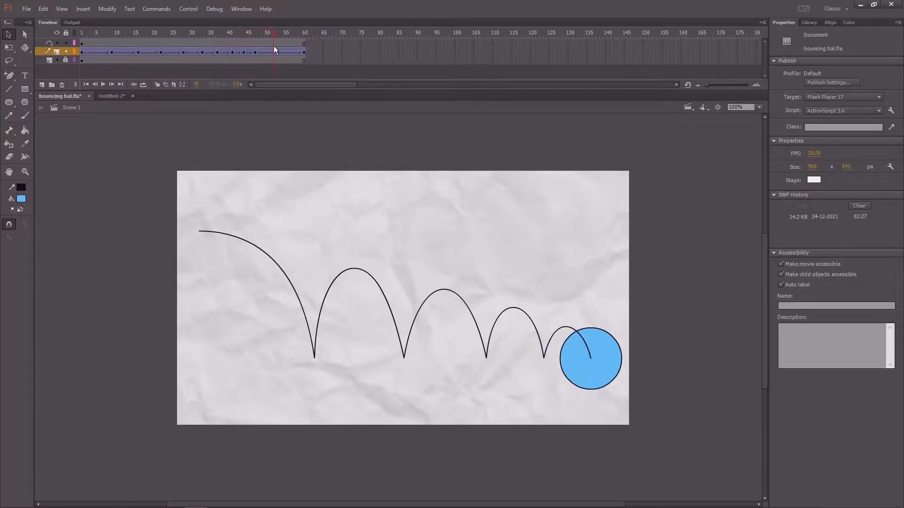
Add keyframes on the guide layer at frames 47 and 48 and delete the guide path from frame 48.
left_click(256, 46)
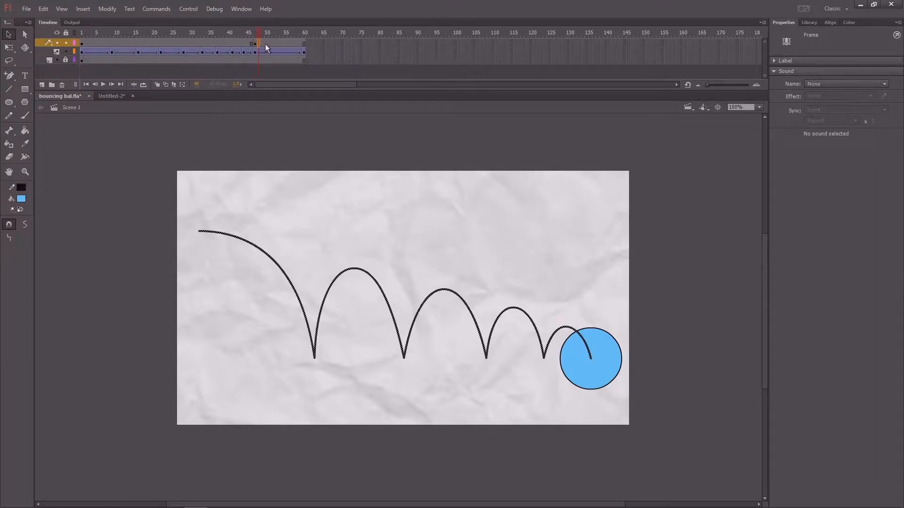
key("Delete")
left_click_drag(259, 36, 189, 41)
key("Return")
key("Return")
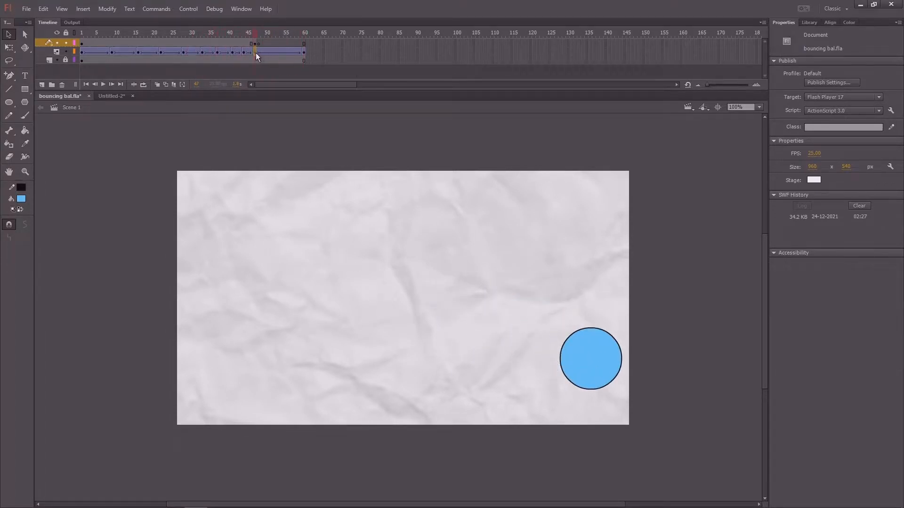
Insert a keyframe on the ball layer at frame 48, right after the last ground contact, and preview it.
left_click(255, 53)
left_click(258, 52)
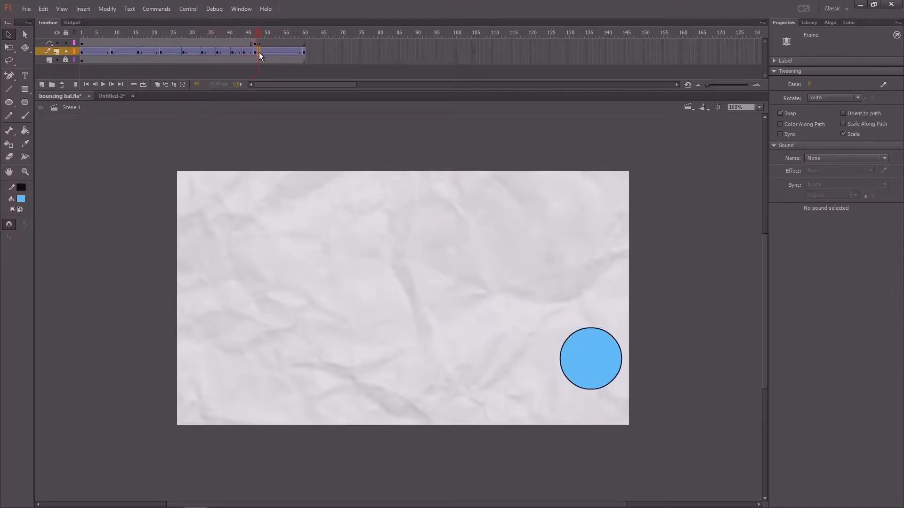
key("F6")
key("Return")
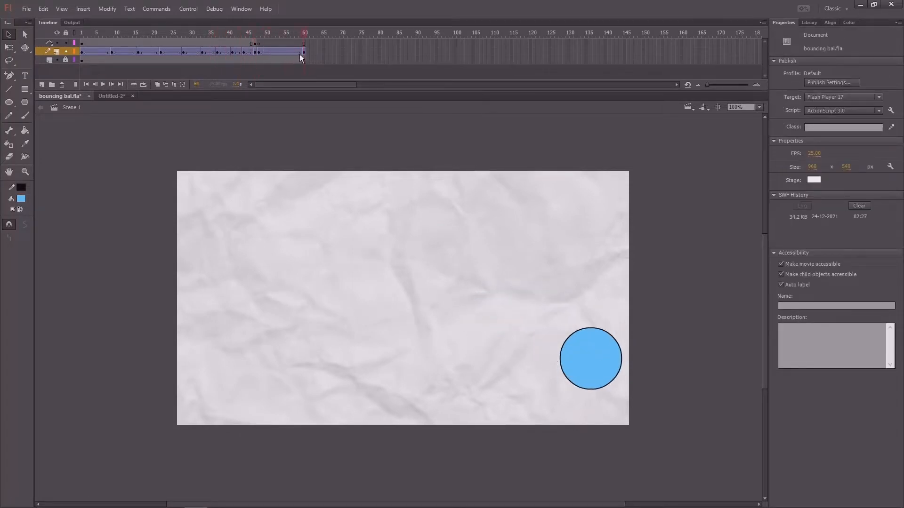
Move the ball about 40 px to the right at frame 60 so it rolls after the last bounce, previewing the motion.
left_click(304, 51)
key("shift+Right")
key("shift+Right")
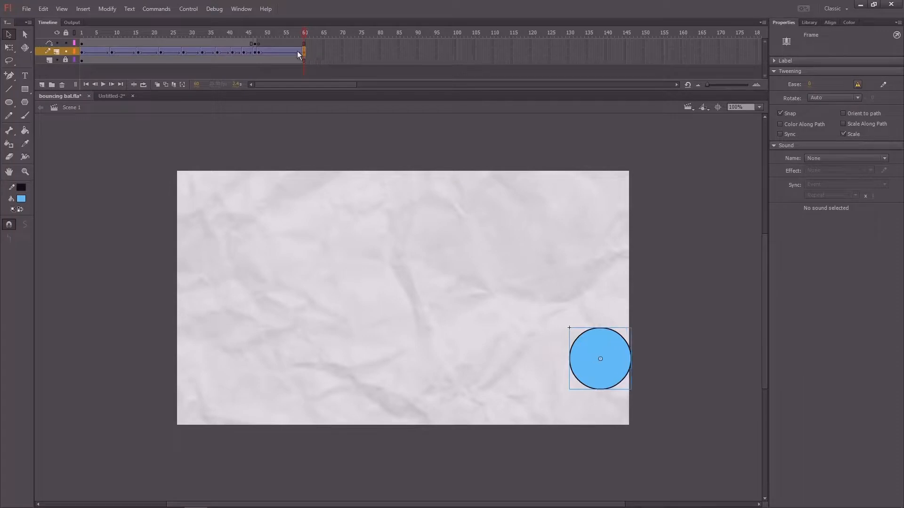
left_click_drag(230, 35, 245, 41)
key("Return")
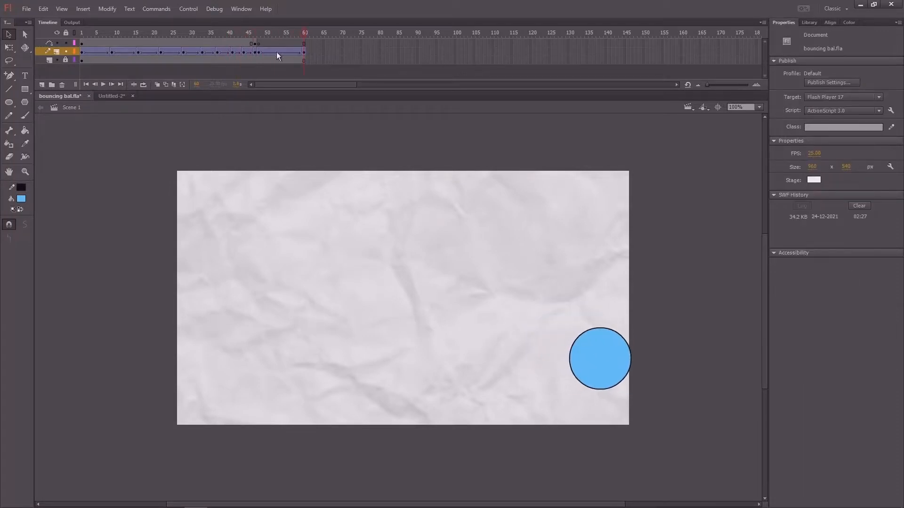
left_click(307, 51)
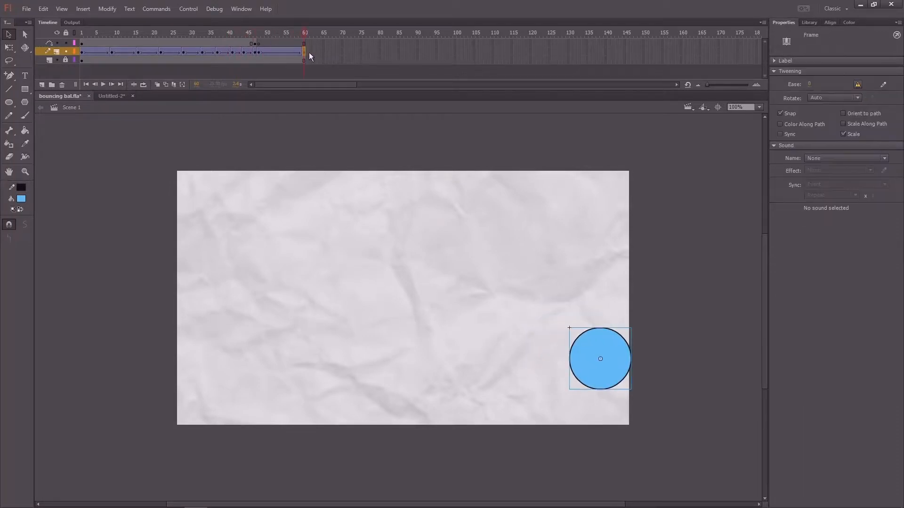
key("shift+Right")
key("shift+Right")
left_click_drag(272, 38, 247, 39)
key("Return")
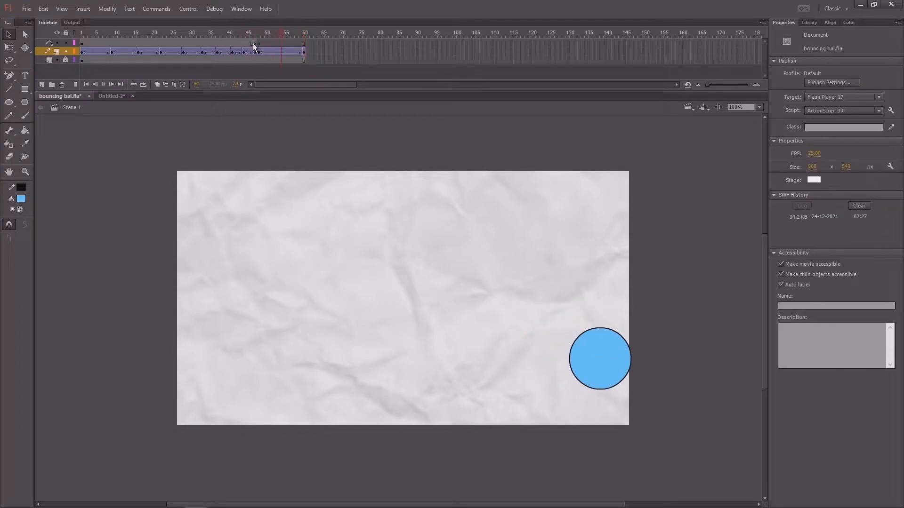
Set the ease of the final rolling tween to 100 out and play back the animation.
left_click(274, 52)
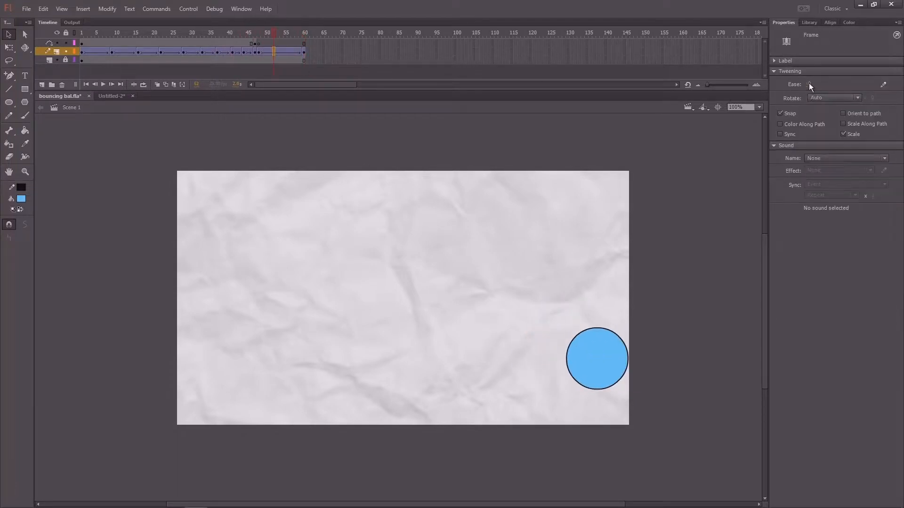
left_click_drag(809, 84, 828, 27)
left_click(226, 33)
key("Return")
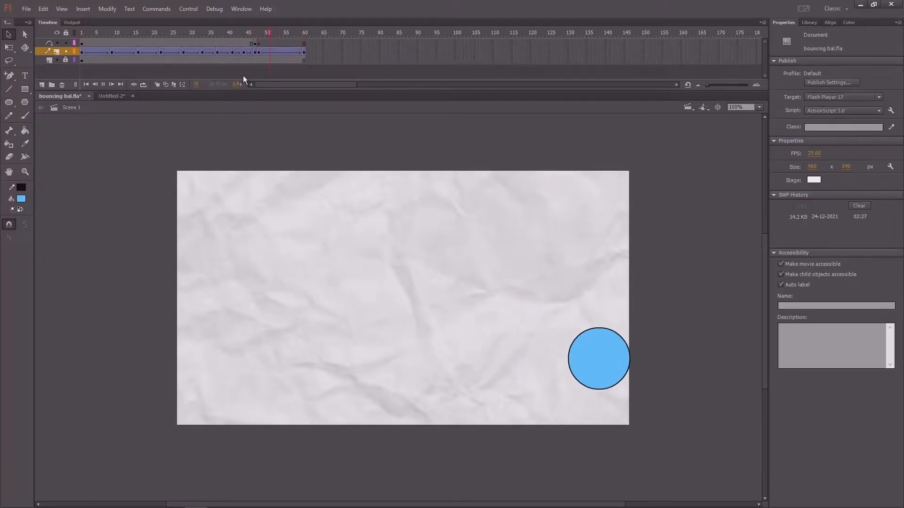
key("Return")
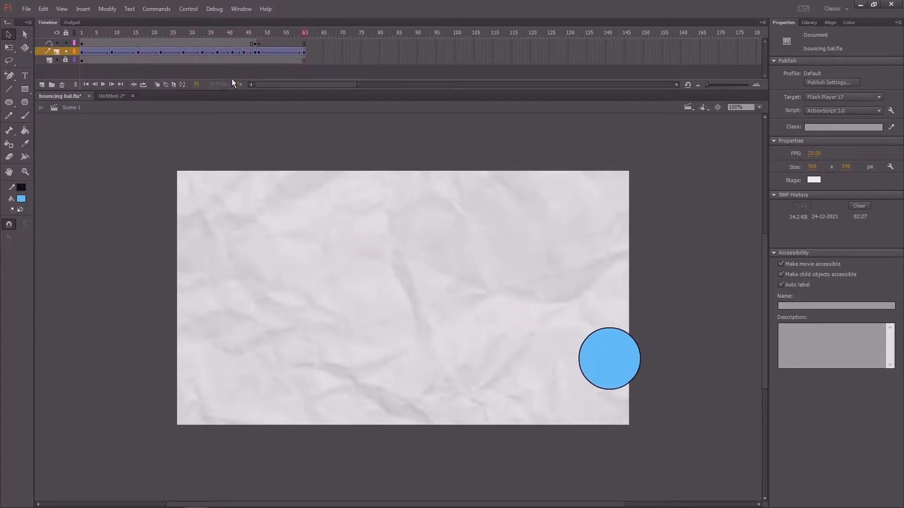
key("Return")
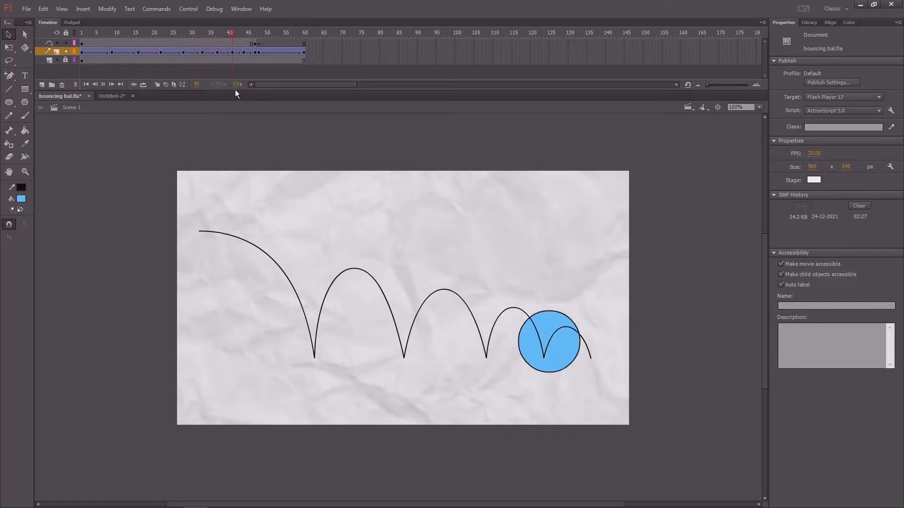
key("Return")
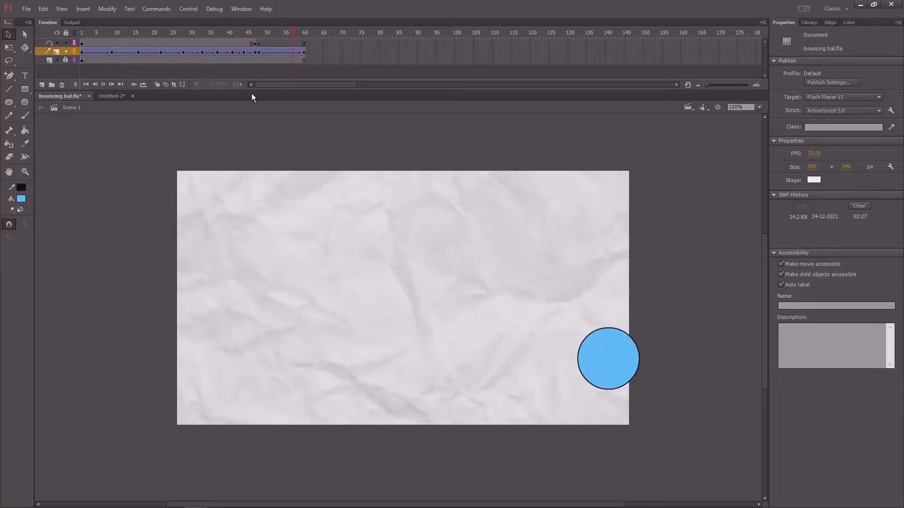
Lengthen the final roll by adding four frames to all layers before its last keyframe, and play back the animation.
left_click(301, 34)
key("F5")
key("F5")
key("F5")
key("F5")
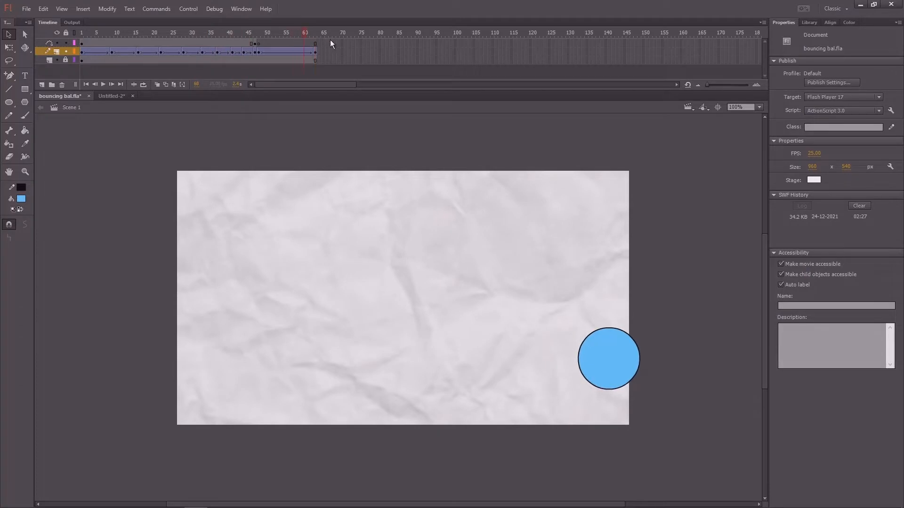
left_click(208, 34)
key("Return")
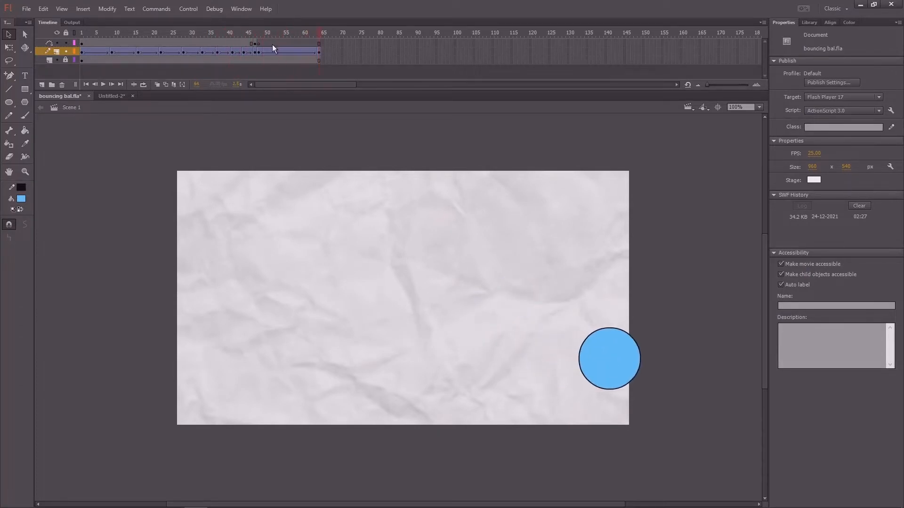
key("Return")
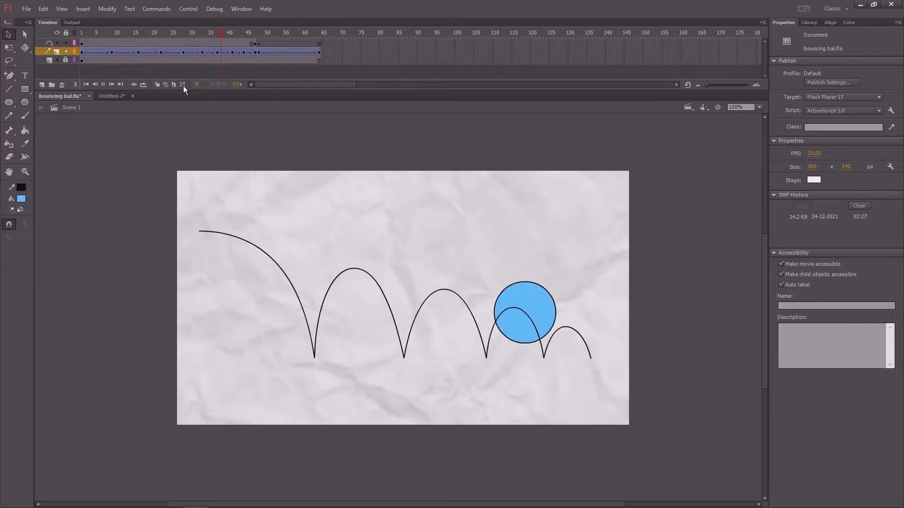
key("Return")
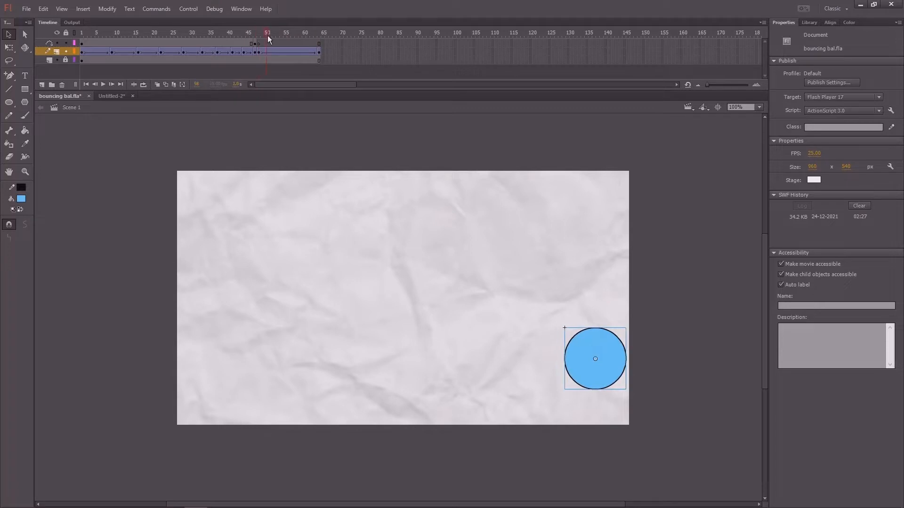
Insert ball keyframes at frames 53 and 50, and nudge the ball up about 5 px at frame 50.
left_click(278, 55)
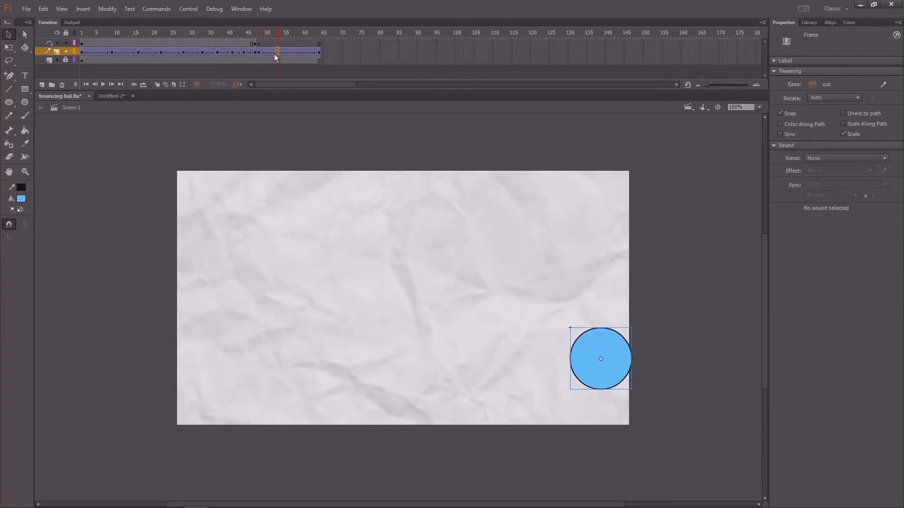
left_click(267, 52)
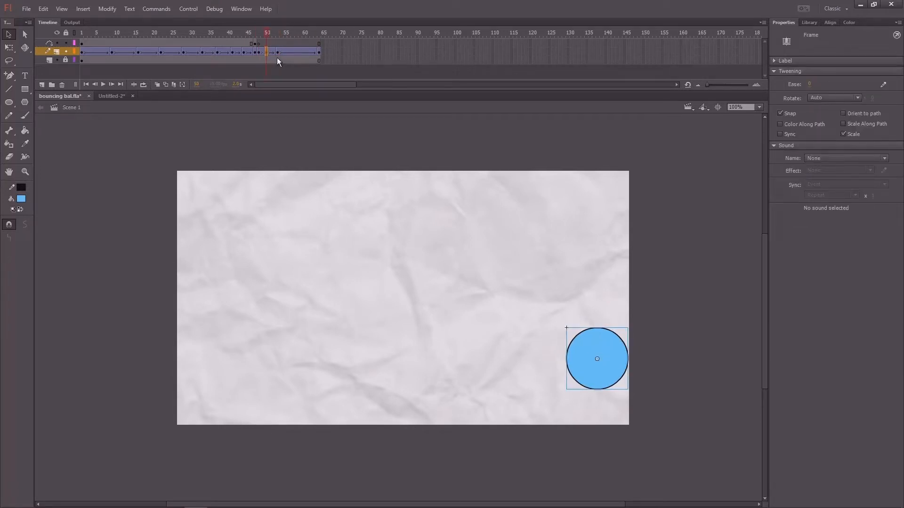
key("Up")
key("Up")
key("Up")
key("Up")
key("Up")
key("Up")
key("Up")
key("Up")
key("Up")
key("Up")
key("Up")
key("Up")
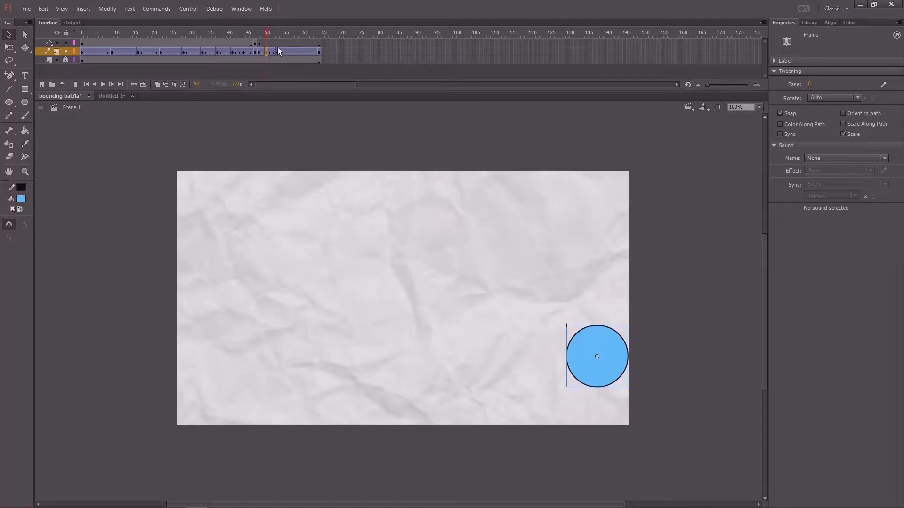
Play back the last bounces and the final roll on the timeline several times, restarting from earlier frames to check the motion.
key("Return")
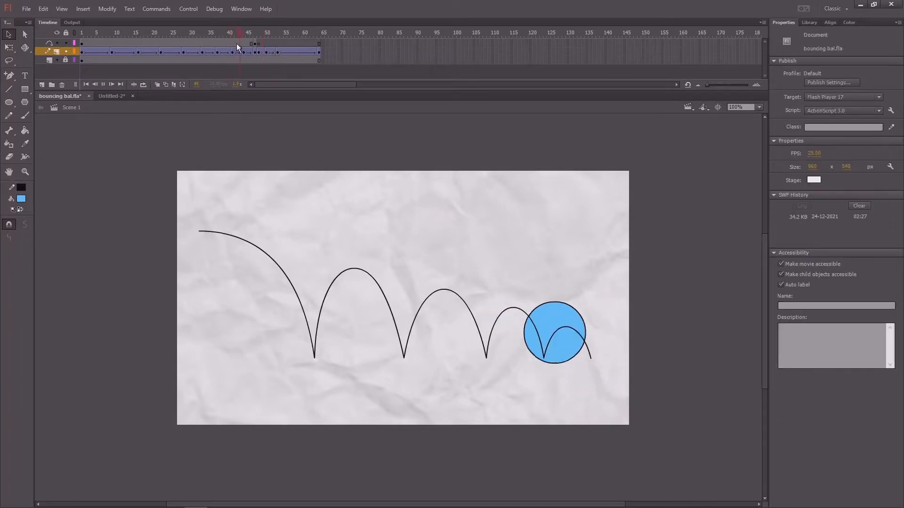
left_click(233, 33)
key("Return")
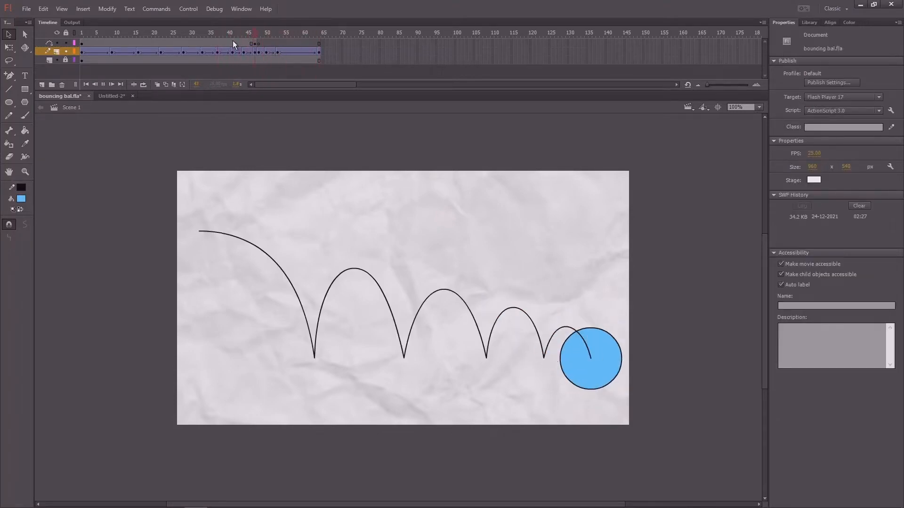
key("Return")
left_click_drag(252, 36, 129, 55)
key("Return")
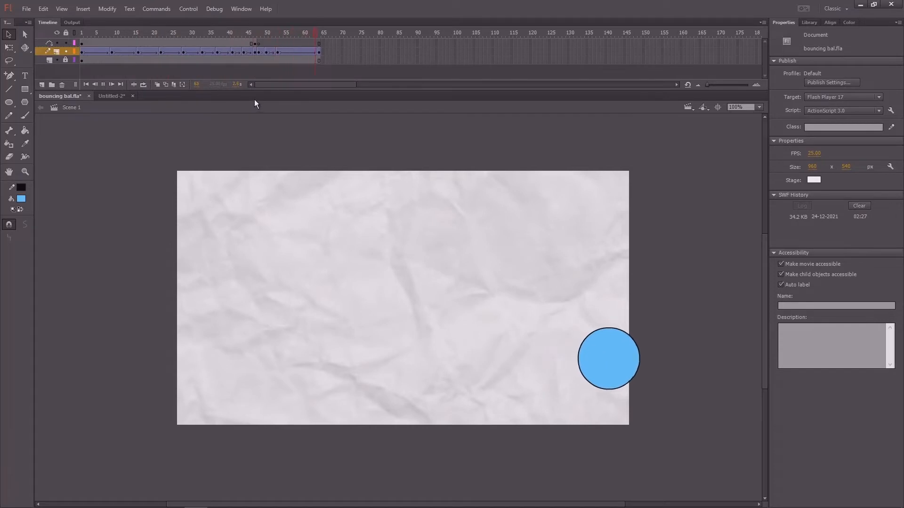
Rewind to frame 1, test the movie in a maximized preview window, and close the preview.
left_click_drag(269, 36, 32, 71)
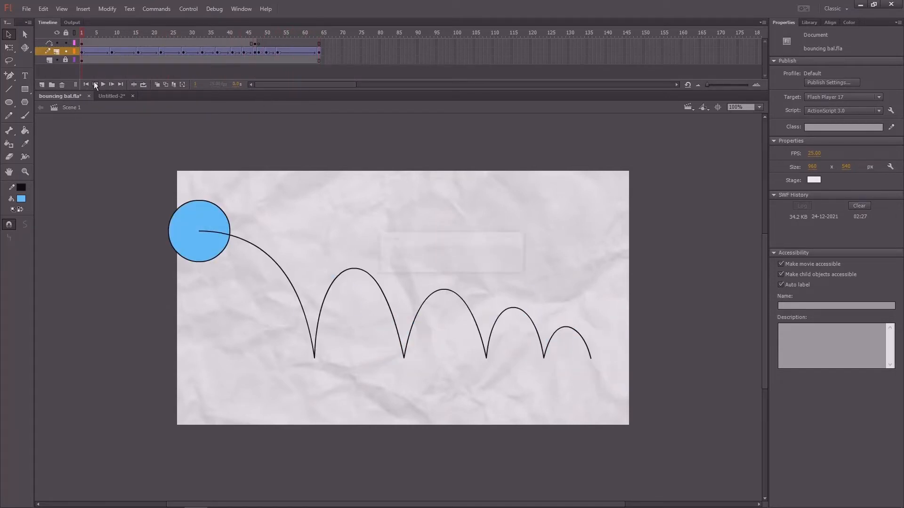
key("ctrl+Return")
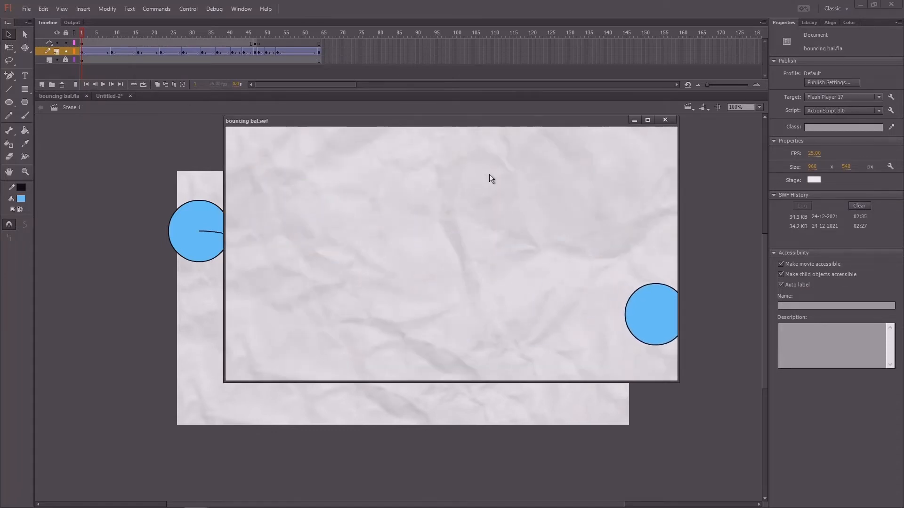
left_click(647, 120)
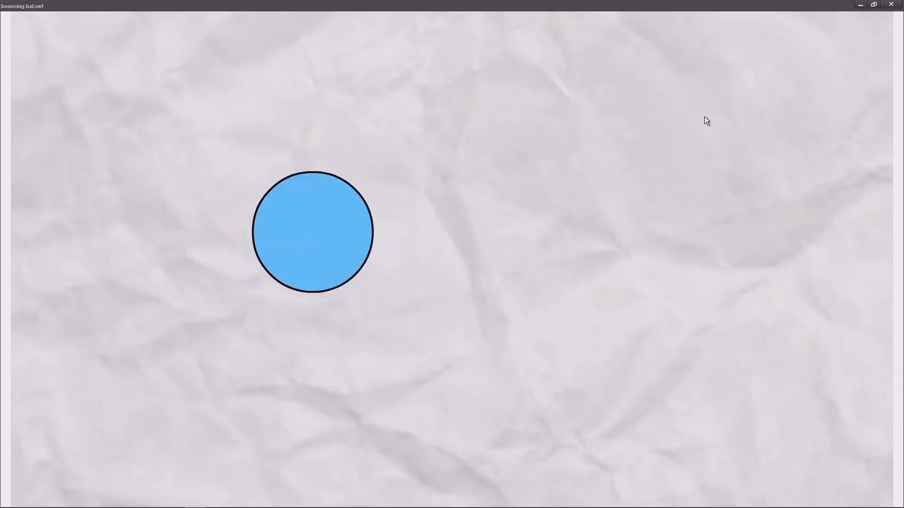
left_click(892, 5)
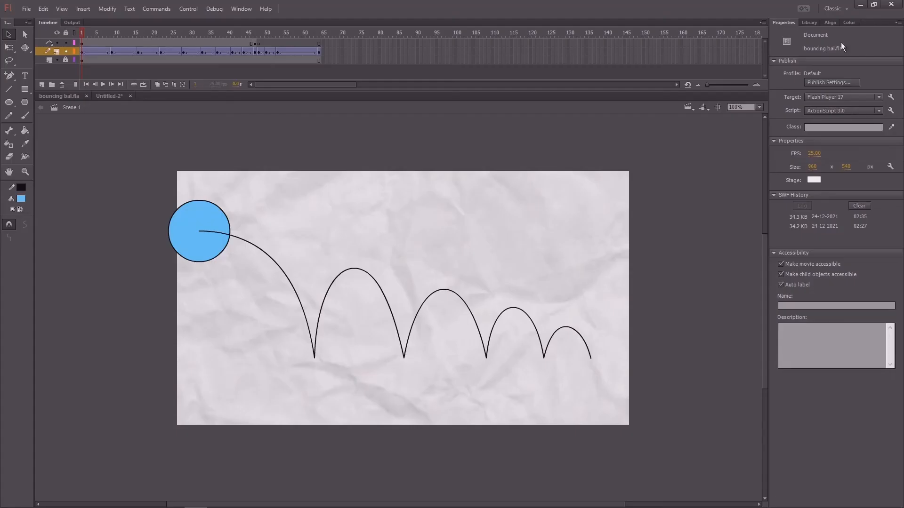